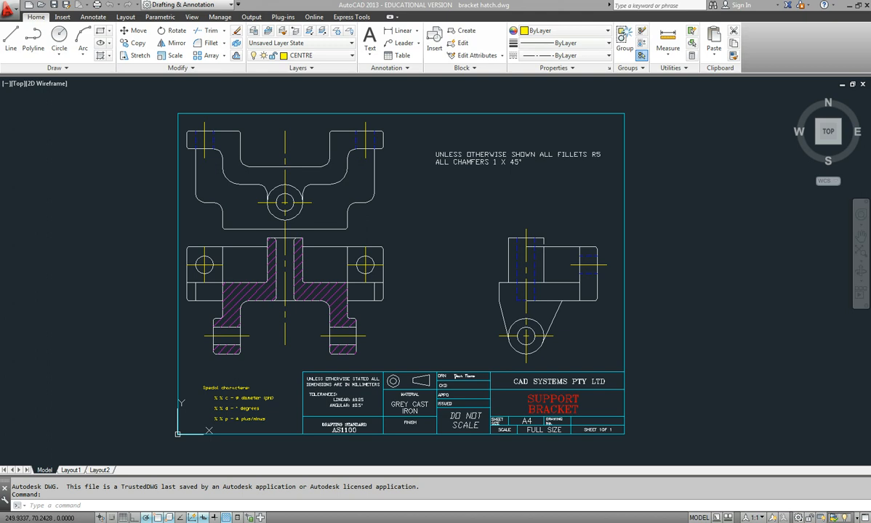
# Check the border dimensions for the A-series sheets in the Intro Cad Week 02 PDF.
pyautogui.moveTo(870, 71); pyautogui.dragTo(394, 62)
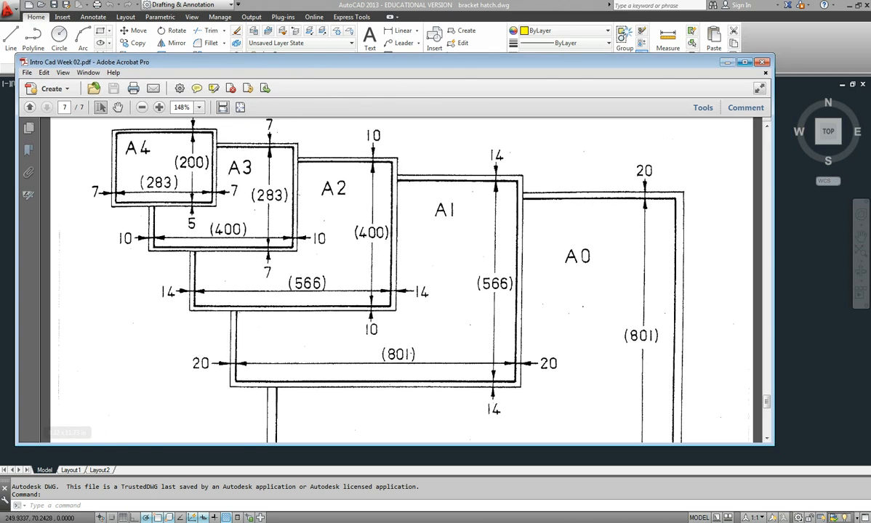
pyautogui.scroll(2, 398, 280)
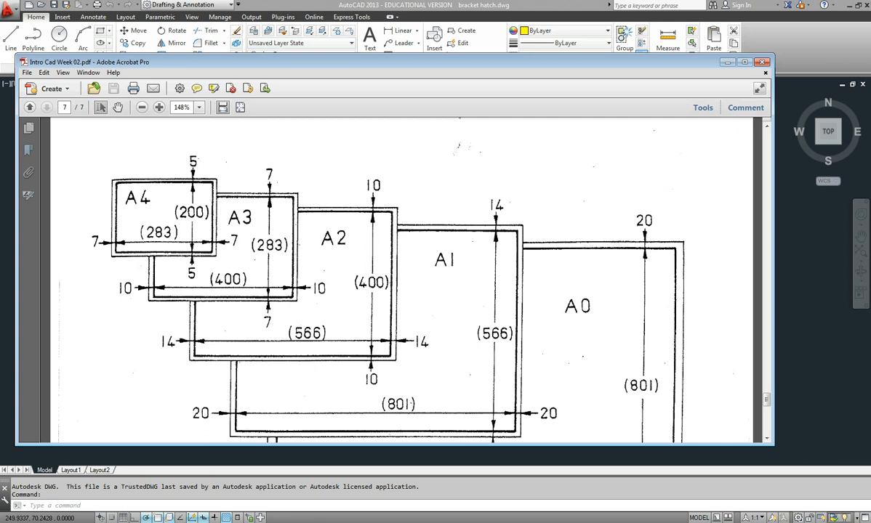
pyautogui.moveTo(291, 62); pyautogui.dragTo(870, 51)
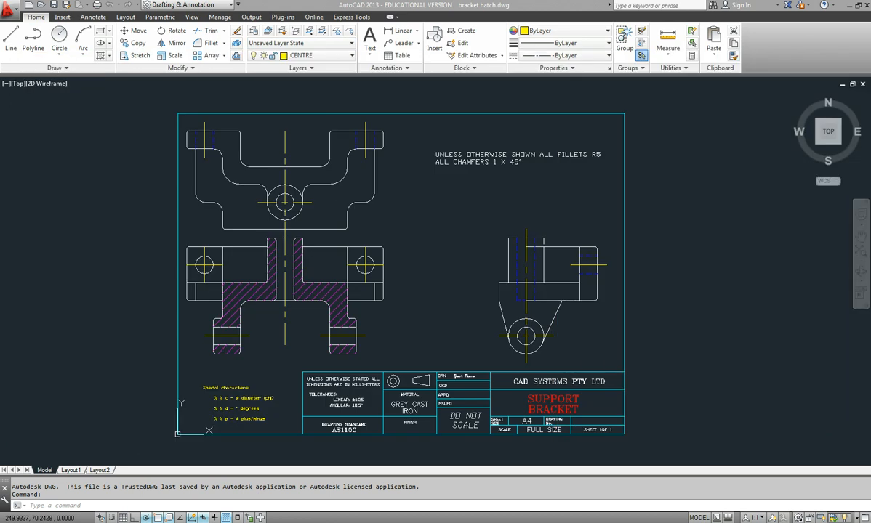
# Try to move the title block with the right and bottom border lines by a relative 420,0 from their lower-right corner.
pyautogui.scroll(-3, 352, 199)
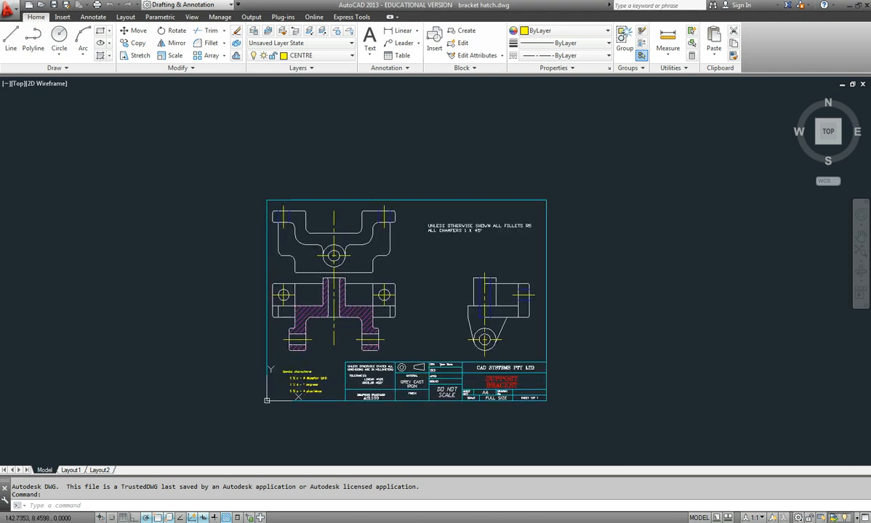
pyautogui.click(541, 367)
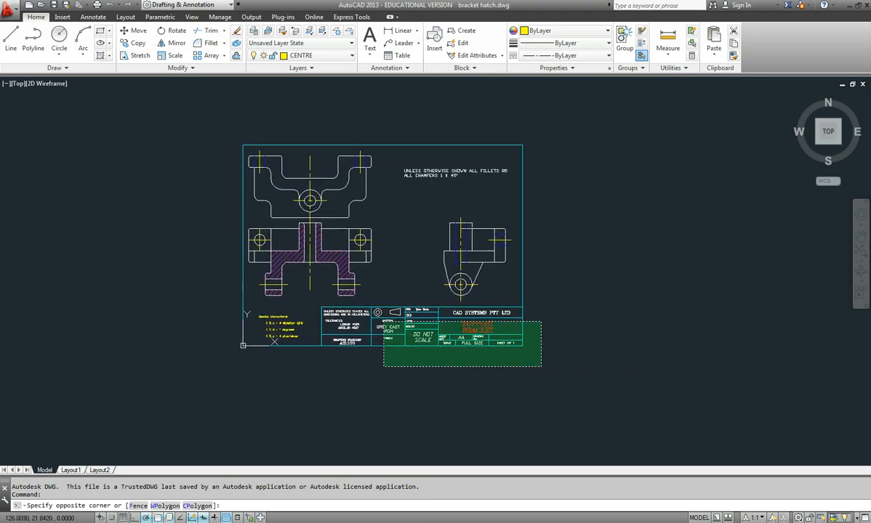
pyautogui.click(310, 301)
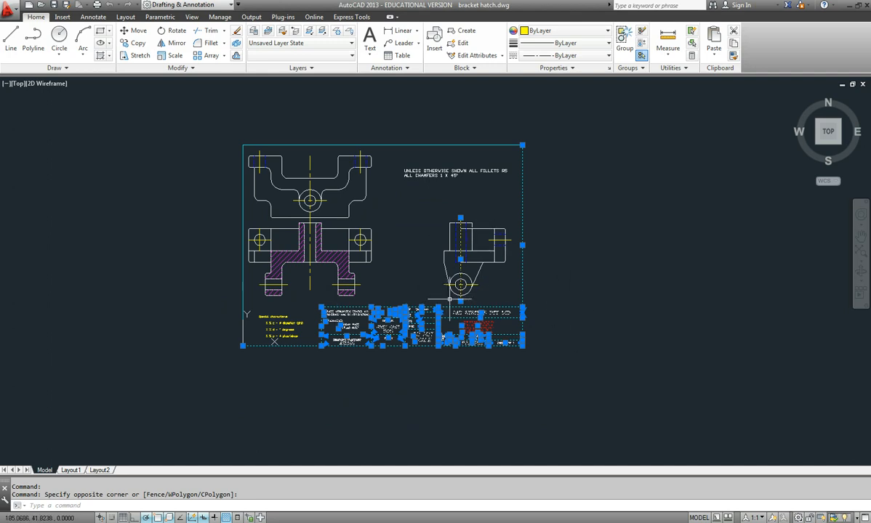
pyautogui.keyDown('shift'); pyautogui.click(433, 251); pyautogui.keyUp('shift')
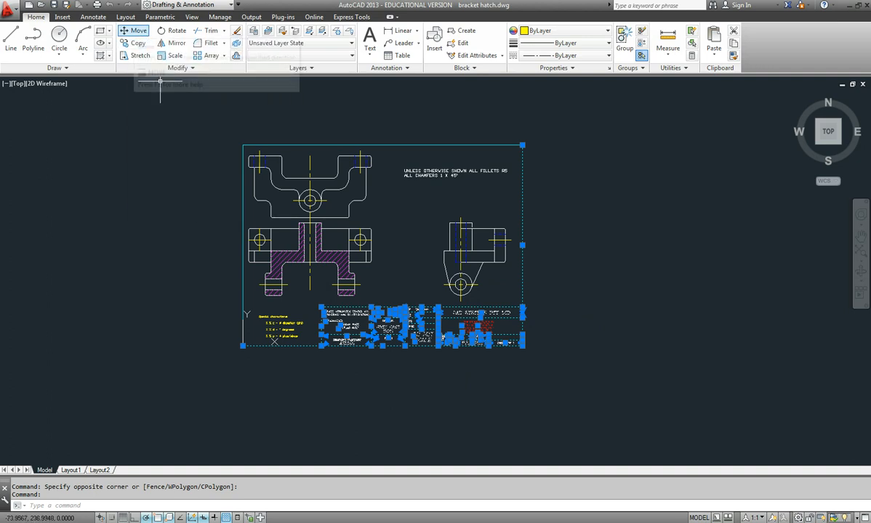
pyautogui.click(136, 31)
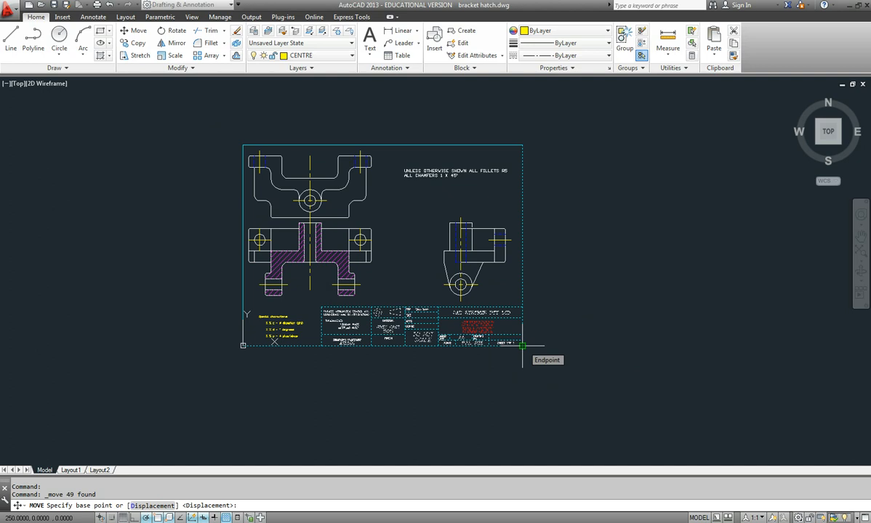
pyautogui.click(521, 345)
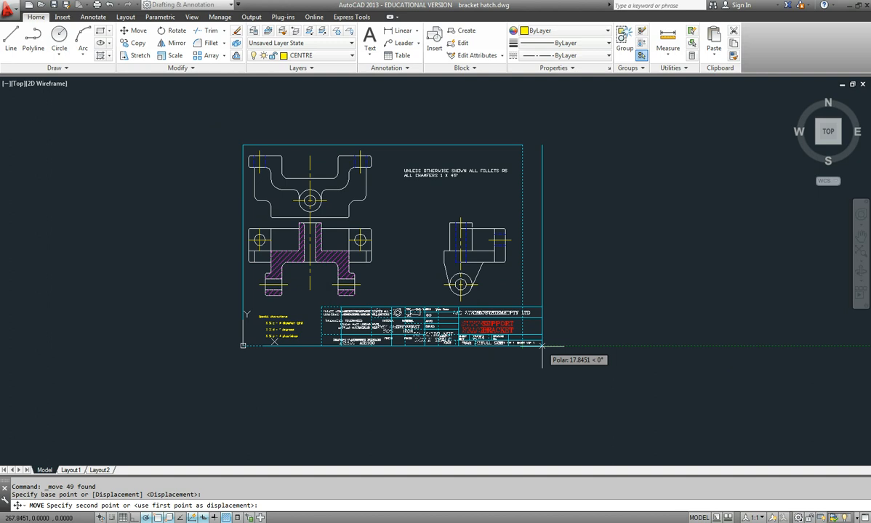
pyautogui.write('4230')
pyautogui.press('Tab')
pyautogui.press('BackSpace')
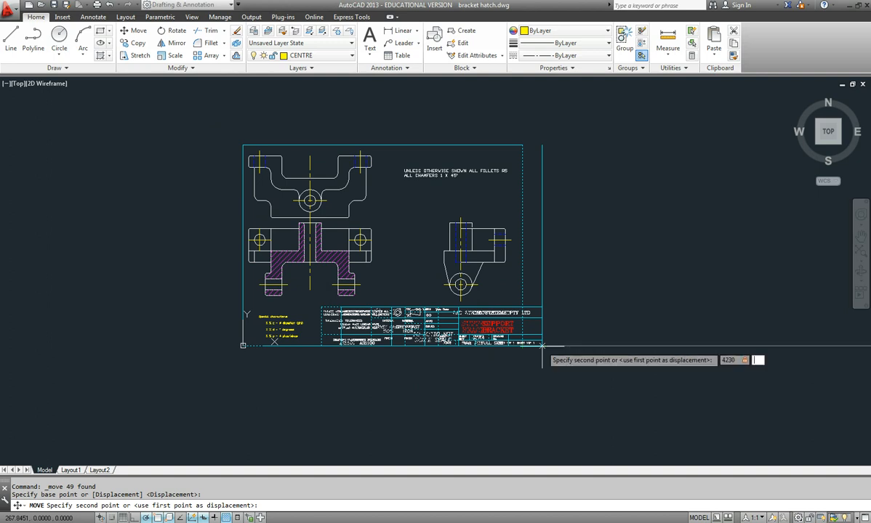
pyautogui.press('Tab')
pyautogui.write('420')
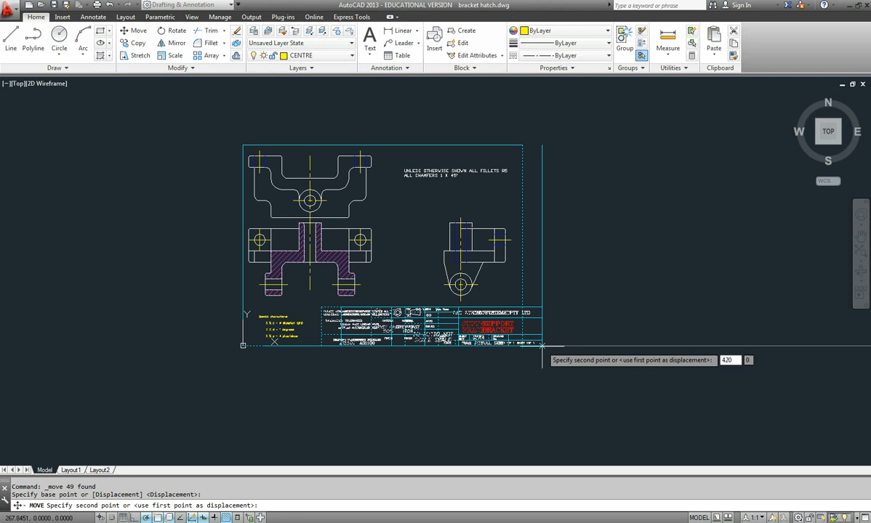
pyautogui.press('Tab')
pyautogui.press('Return')
pyautogui.scroll(-3, 545, 349)
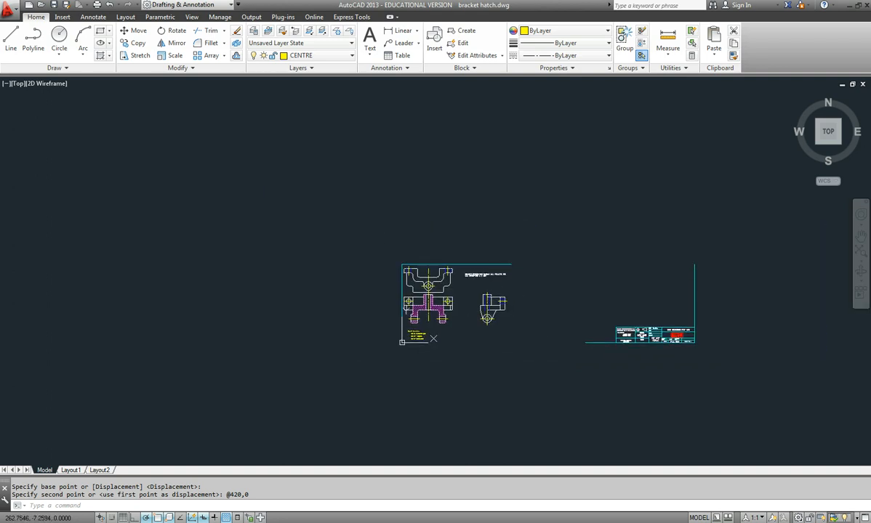
# Undo the move of the title block and its border lines.
pyautogui.moveTo(490, 332); pyautogui.dragTo(410, 288, button='middle')
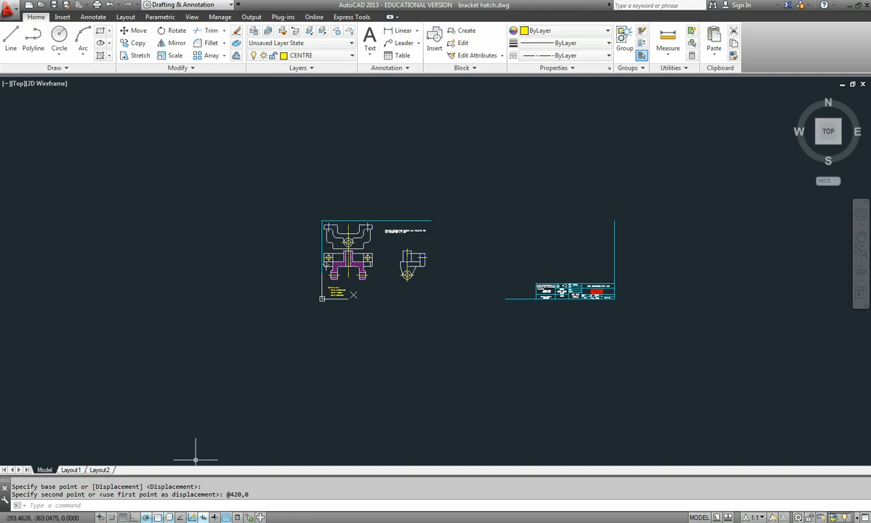
pyautogui.hotkey('ctrl', 'z')
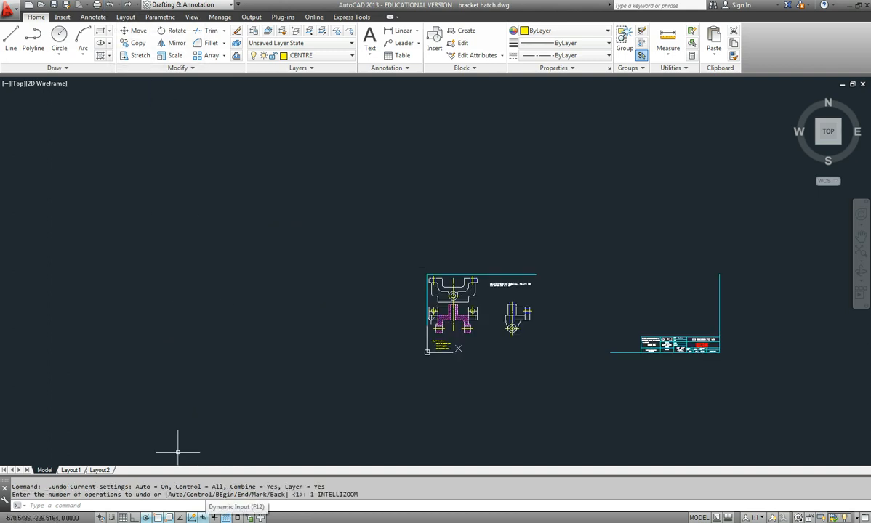
pyautogui.hotkey('ctrl', 'z')
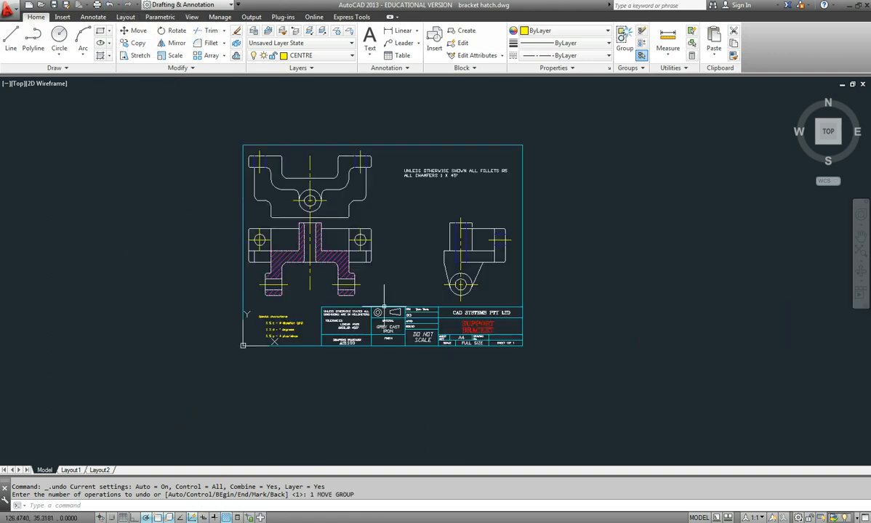
# Move the title block with the right and bottom border lines from their lower-right corner to absolute coordinates 420,0.
pyautogui.click(546, 371)
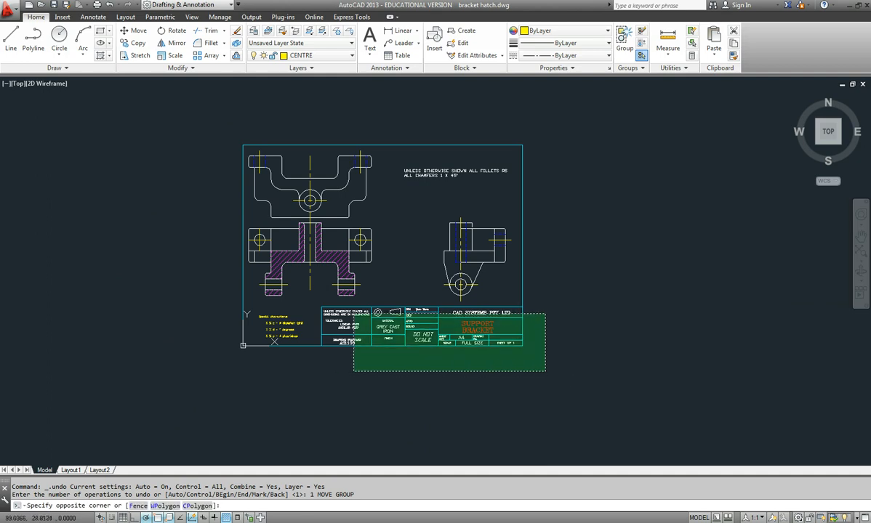
pyautogui.click(313, 307)
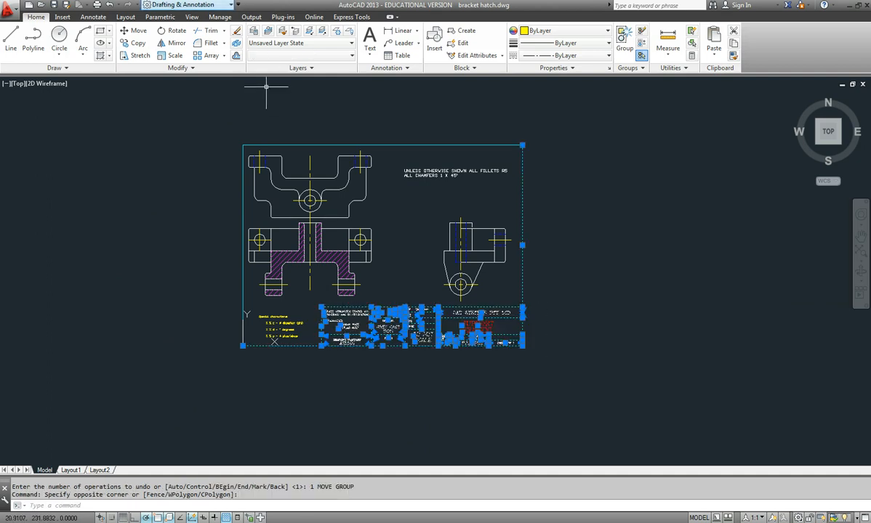
pyautogui.click(133, 30)
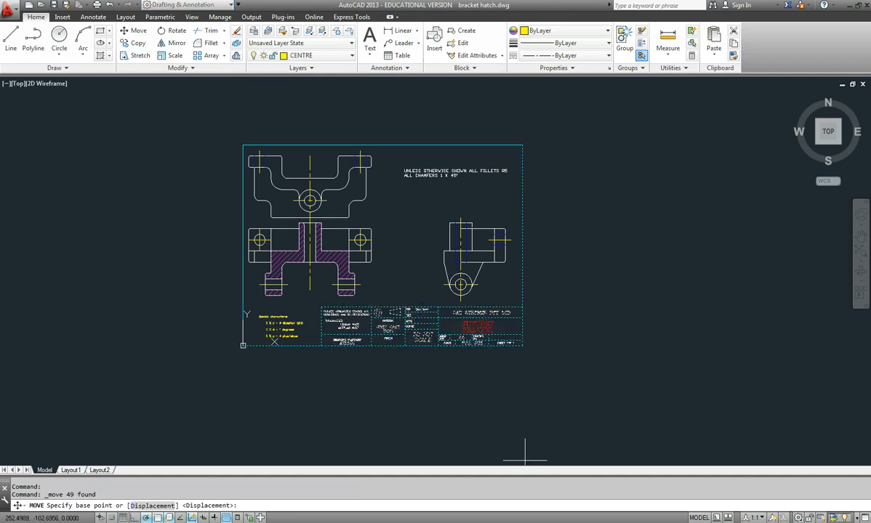
pyautogui.click(521, 346)
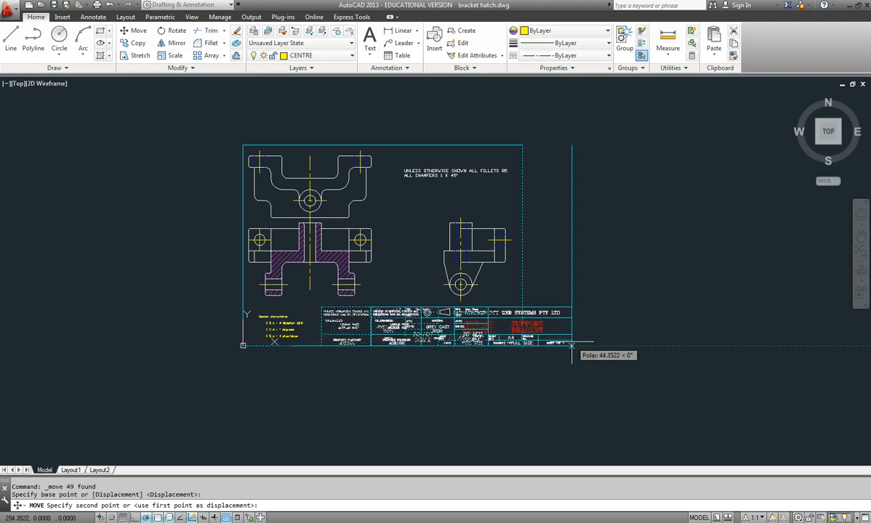
pyautogui.write('420,0')
pyautogui.press('Return')
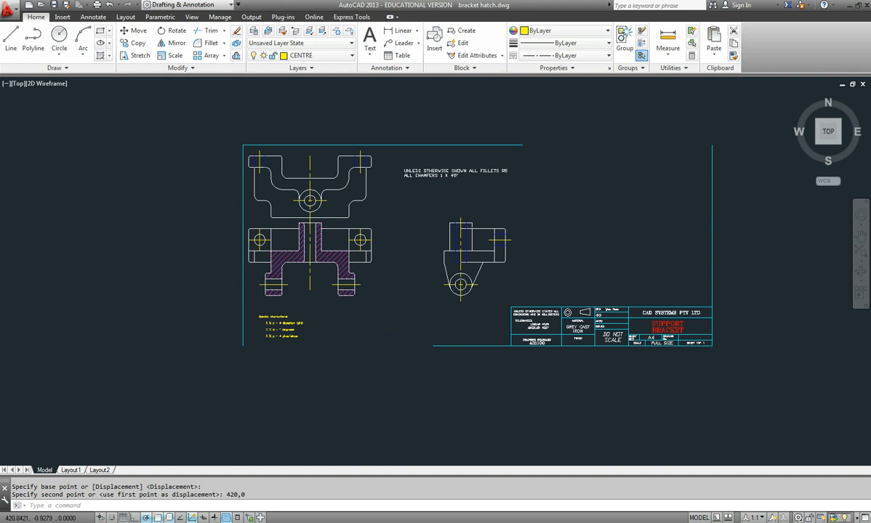
pyautogui.press('Escape')
pyautogui.press('Escape')
pyautogui.click(712, 346)
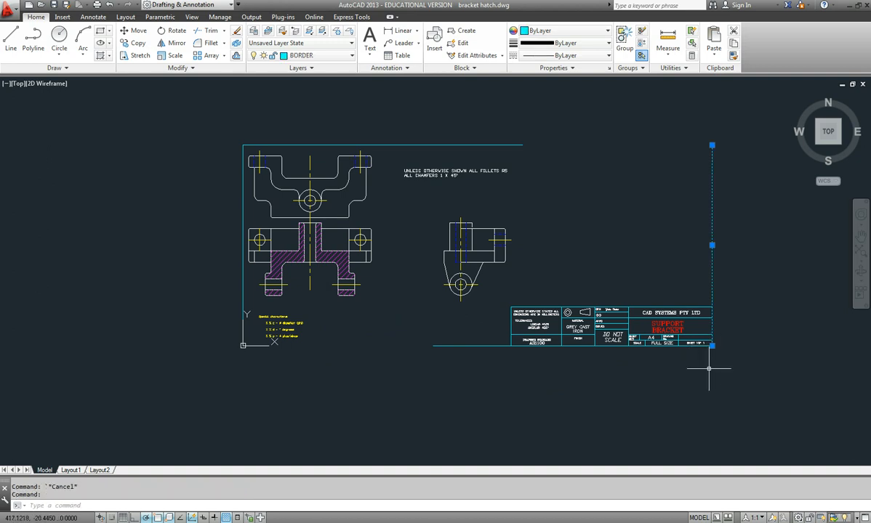
pyautogui.press('Escape')
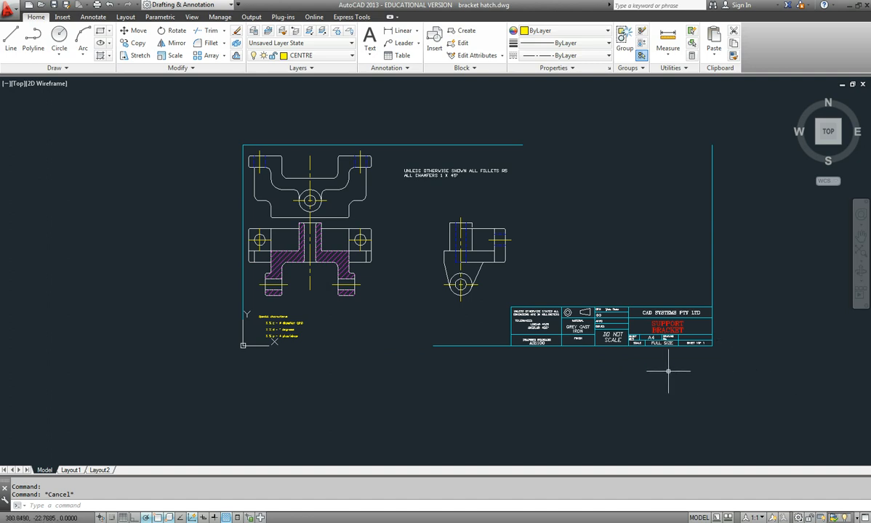
# Try to move the title block and its border lines 400 units left from the lower-right corner, and undo the move.
pyautogui.click(742, 378)
pyautogui.click(444, 279)
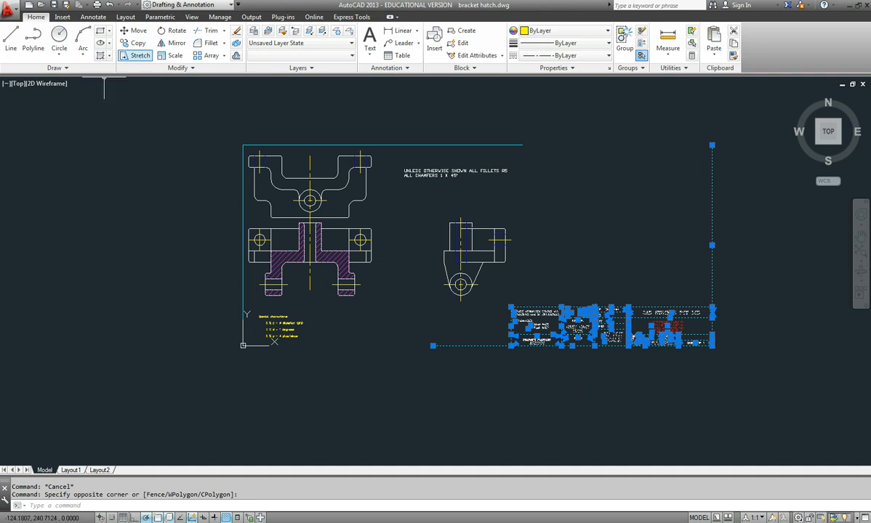
pyautogui.click(137, 30)
pyautogui.click(712, 346)
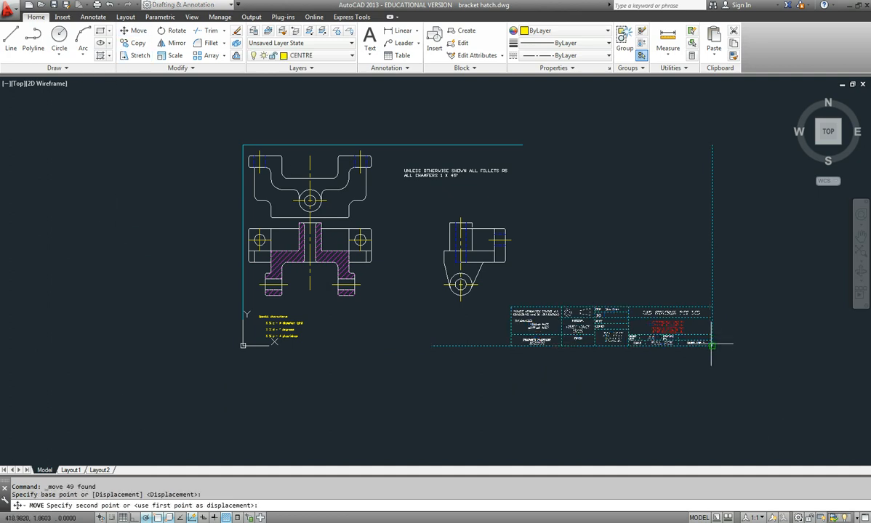
pyautogui.write('400')
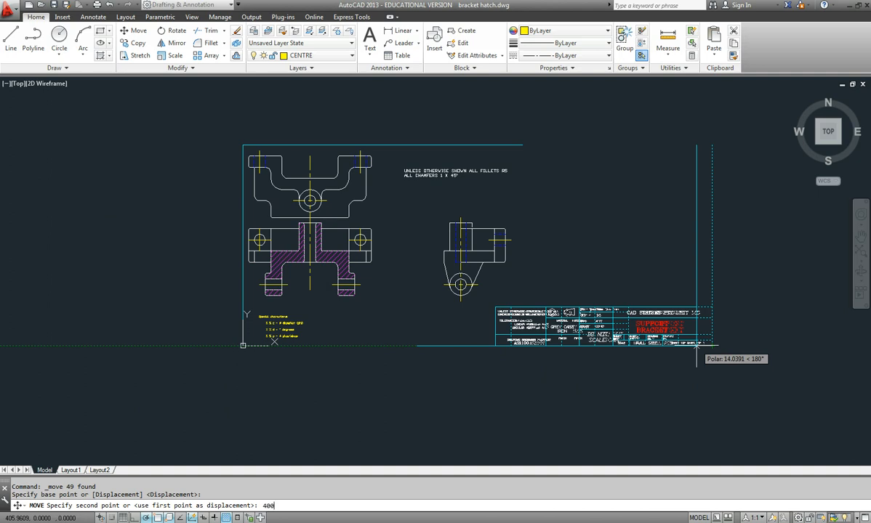
pyautogui.press('Return')
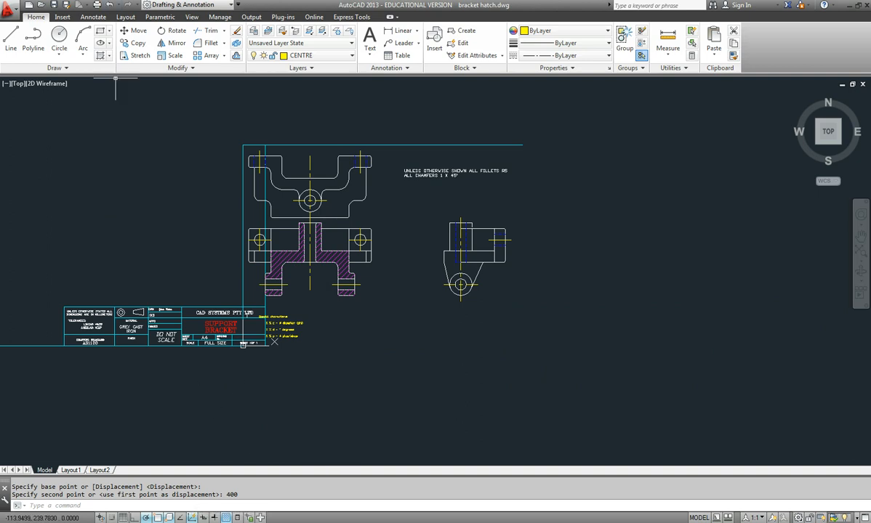
pyautogui.click(108, 4)
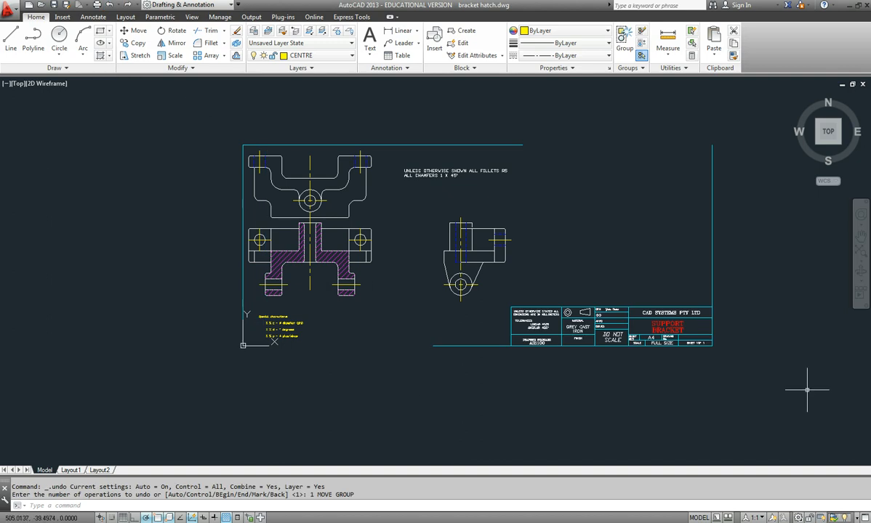
# Move the title block with the right and bottom border lines 20 units left from their lower-right corner.
pyautogui.click(735, 368)
pyautogui.click(469, 275)
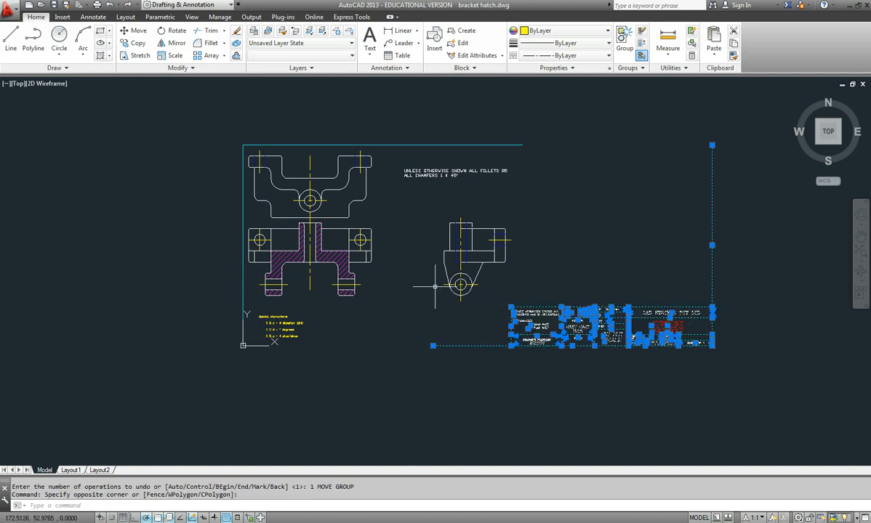
pyautogui.click(135, 31)
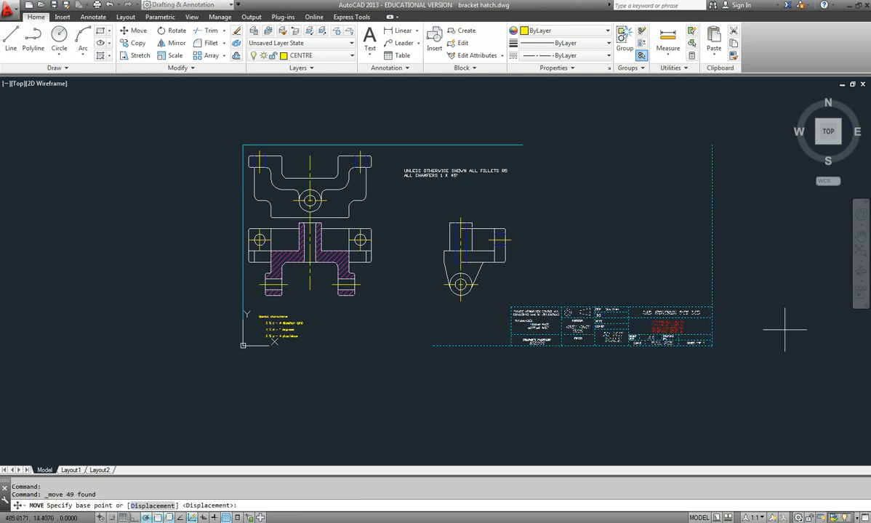
pyautogui.click(712, 345)
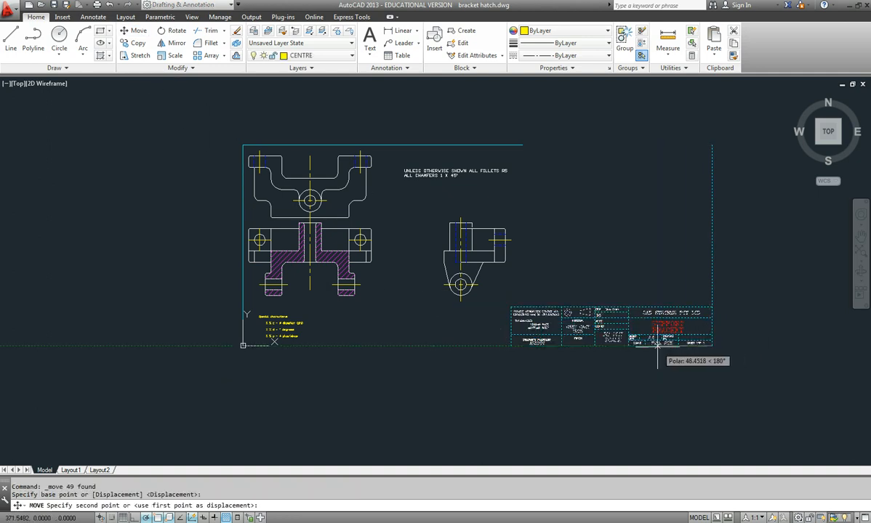
pyautogui.write('20')
pyautogui.press('Return')
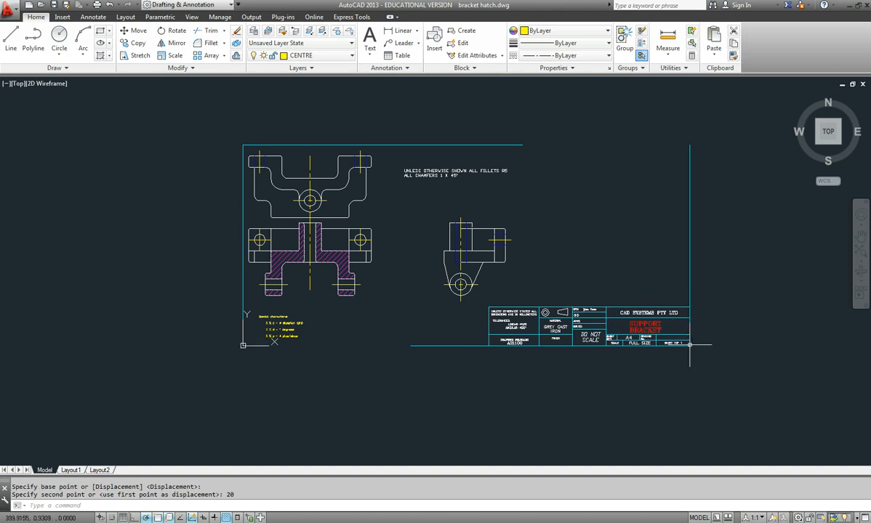
# Move the left and top border lines from their upper-left corner to absolute coordinates 0,283.
pyautogui.click(241, 143)
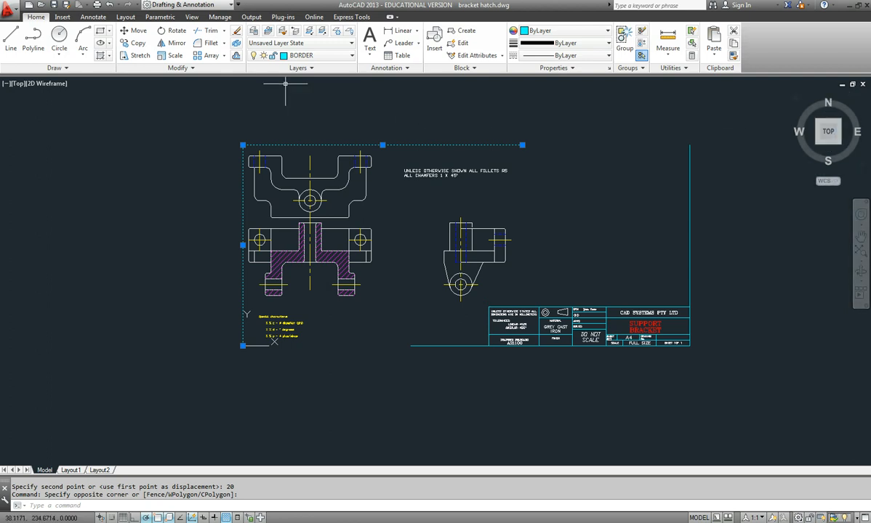
pyautogui.click(137, 31)
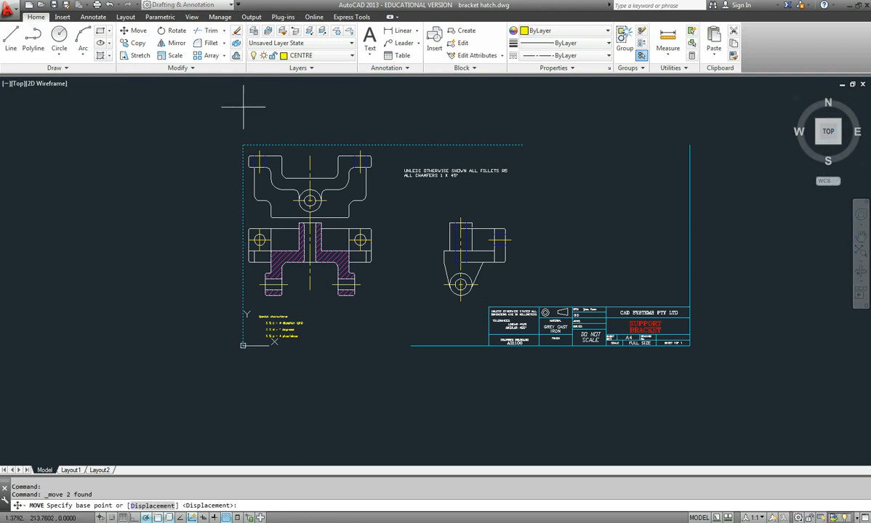
pyautogui.click(243, 145)
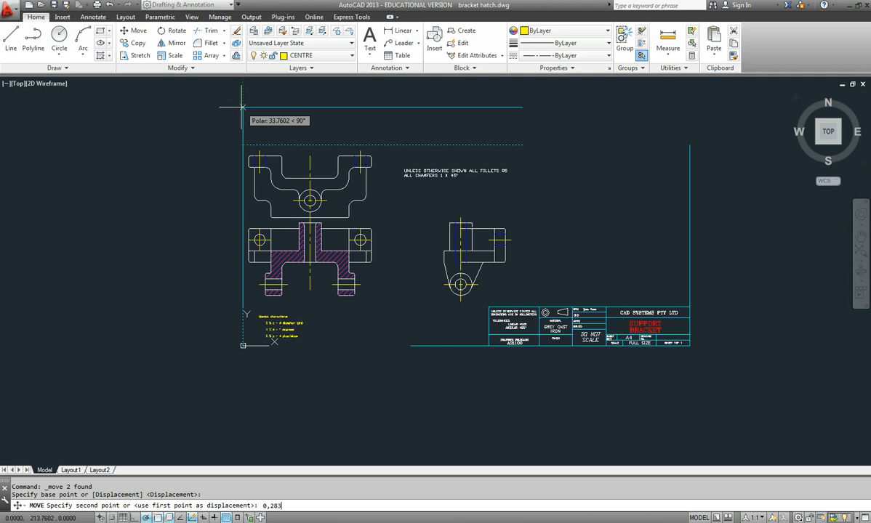
pyautogui.press('Return')
pyautogui.scroll(-5, 449, 284)
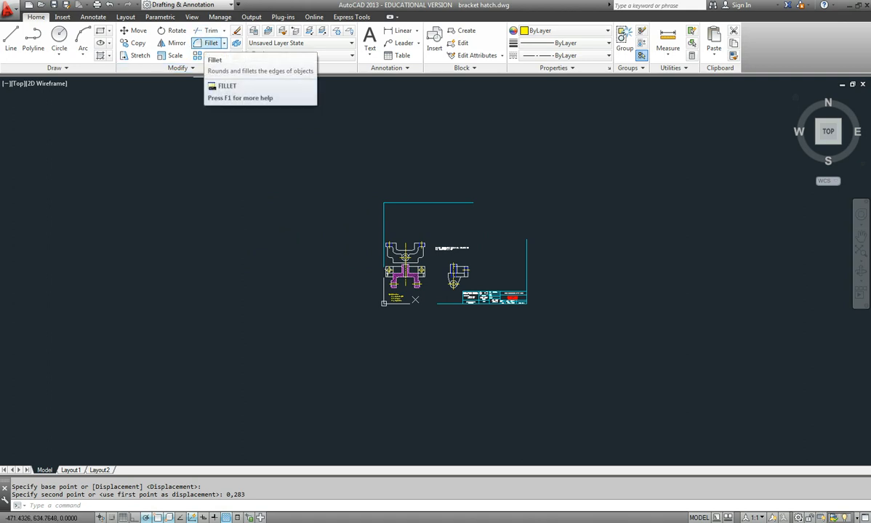
# Close the border's upper-right and lower-left corners with zero-radius fillets between the adjoining border lines.
pyautogui.click(209, 43)
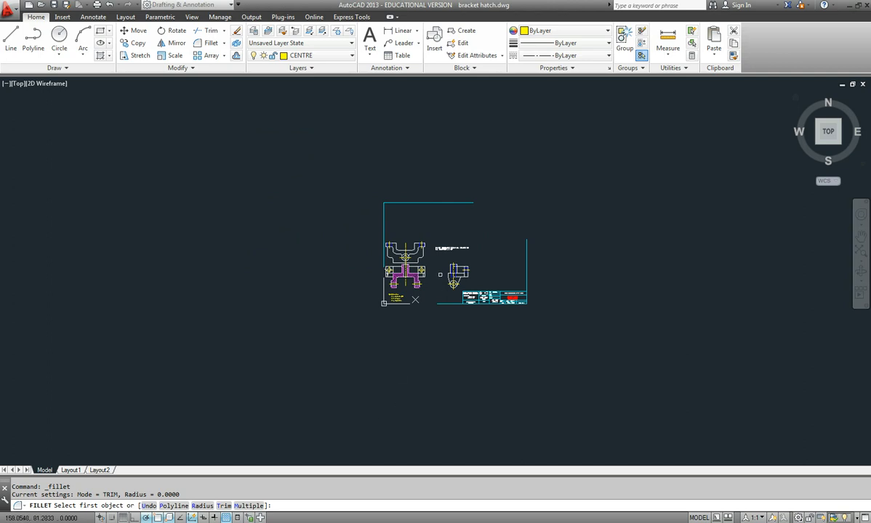
pyautogui.click(460, 202)
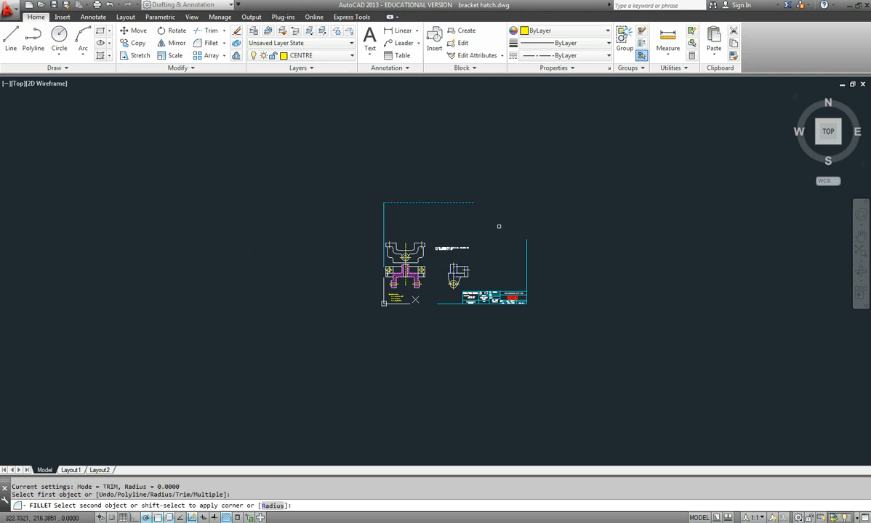
pyautogui.click(527, 250)
pyautogui.press('Return')
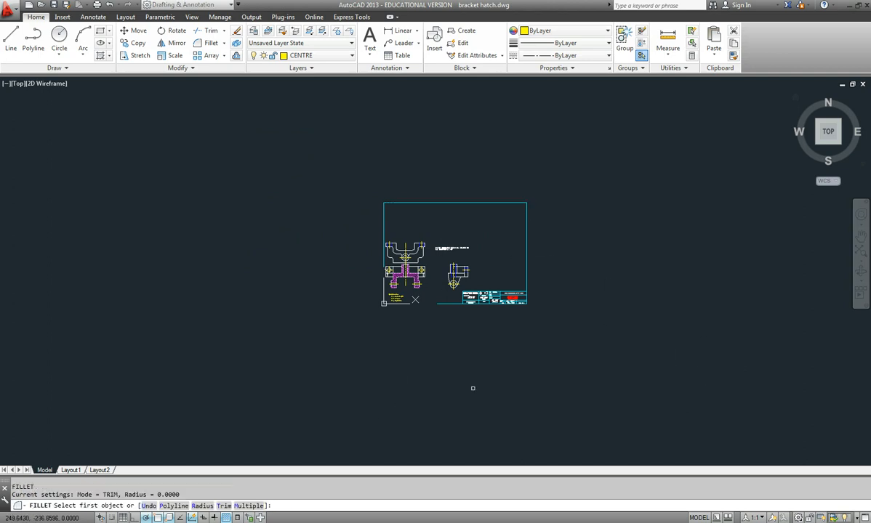
pyautogui.click(444, 303)
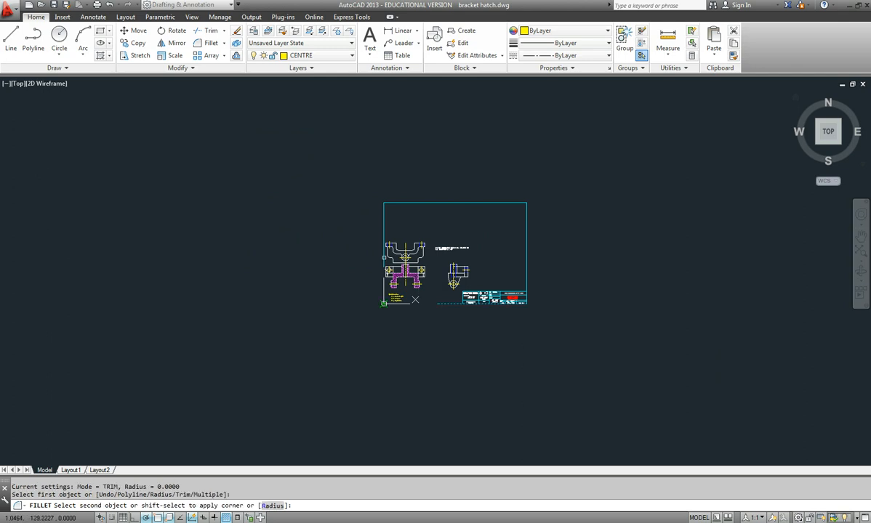
pyautogui.click(384, 254)
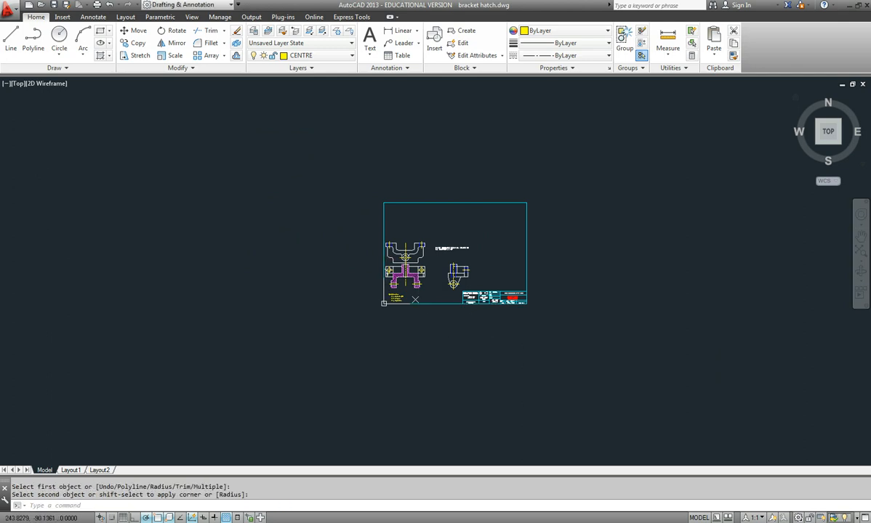
pyautogui.press('Escape')
# Move all three bracket views together with the fillet note up and to the right within the enlarged border.
pyautogui.scroll(6, 454, 283)
pyautogui.scroll(-2, 393, 410)
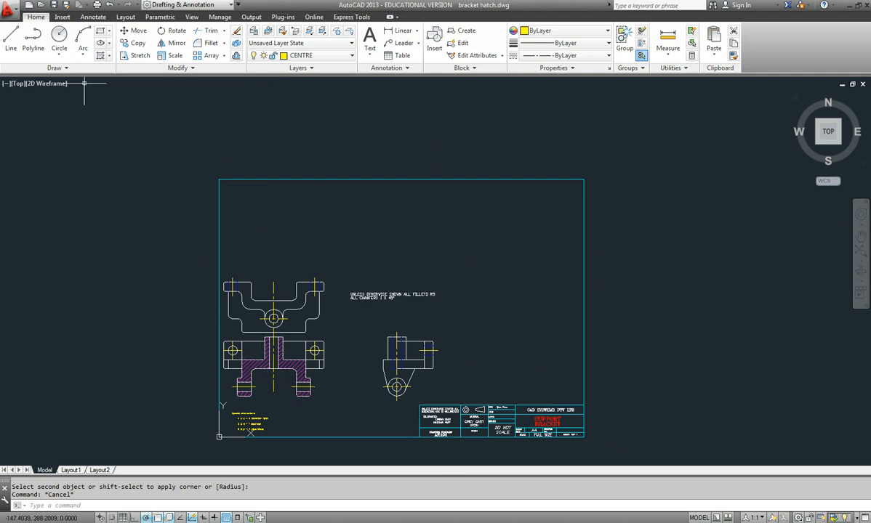
pyautogui.click(133, 30)
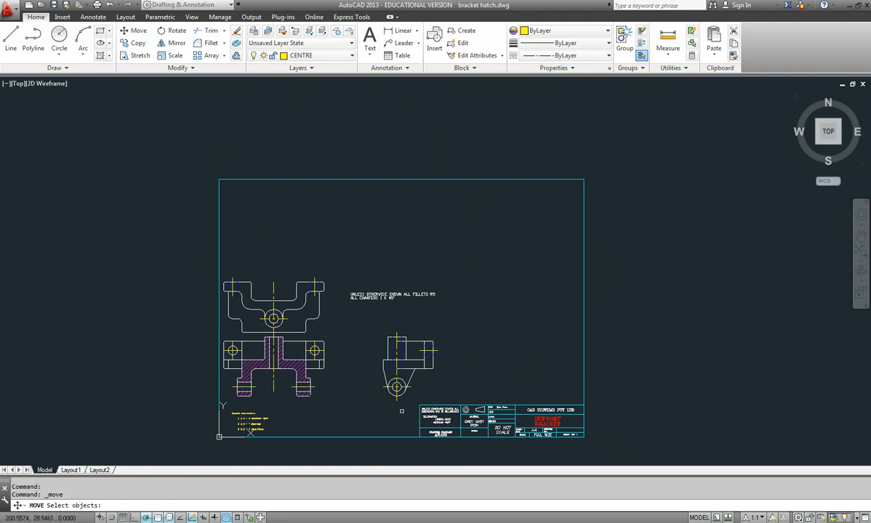
pyautogui.click(446, 399)
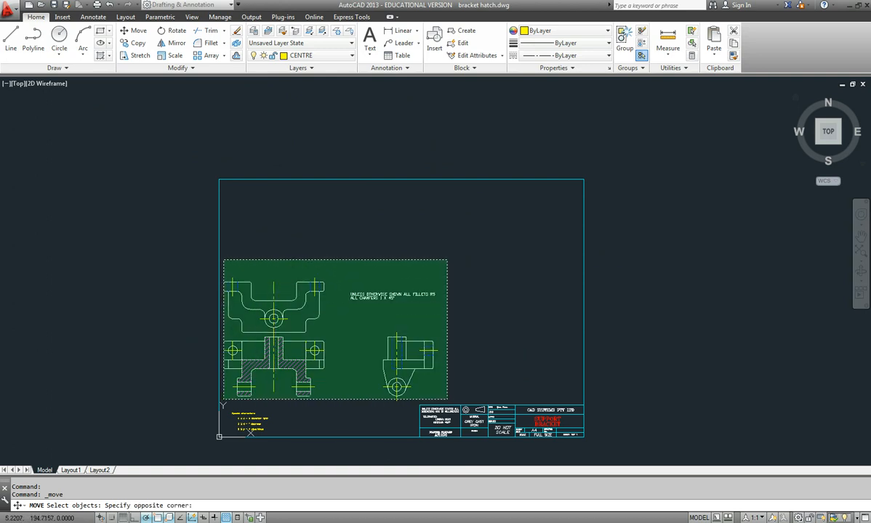
pyautogui.click(223, 260)
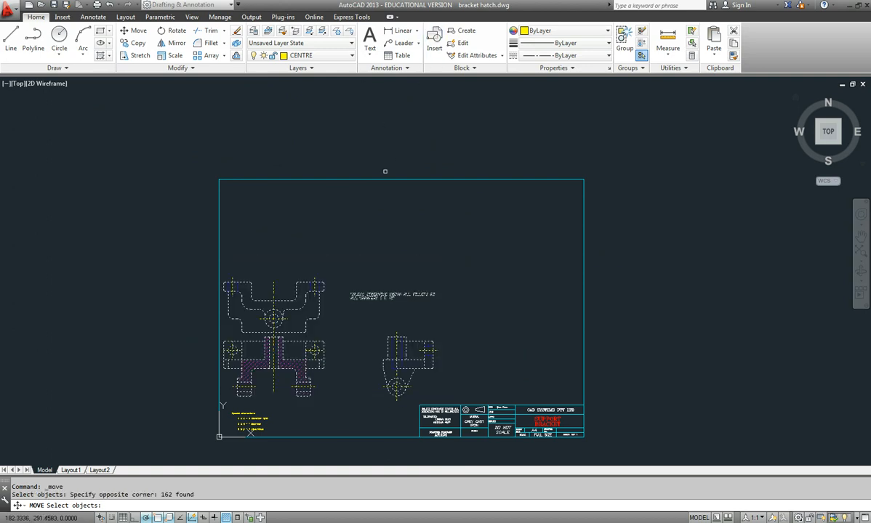
pyautogui.press('Return')
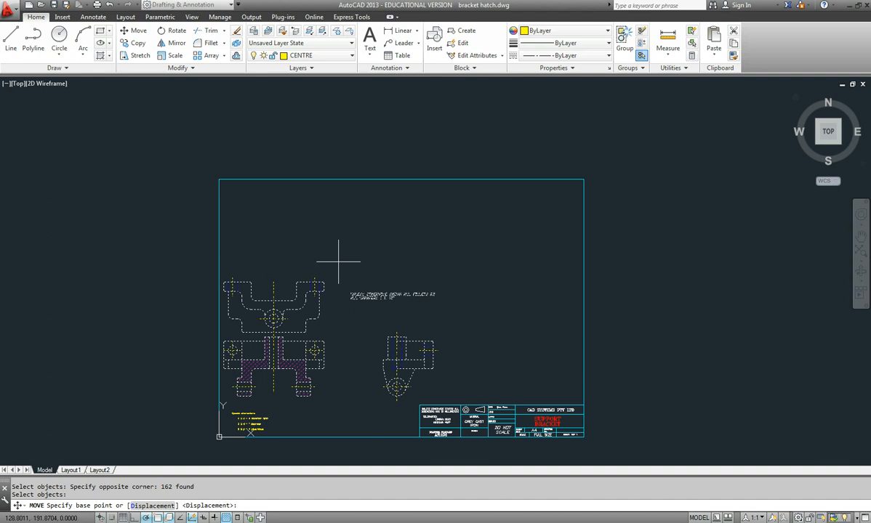
pyautogui.click(273, 282)
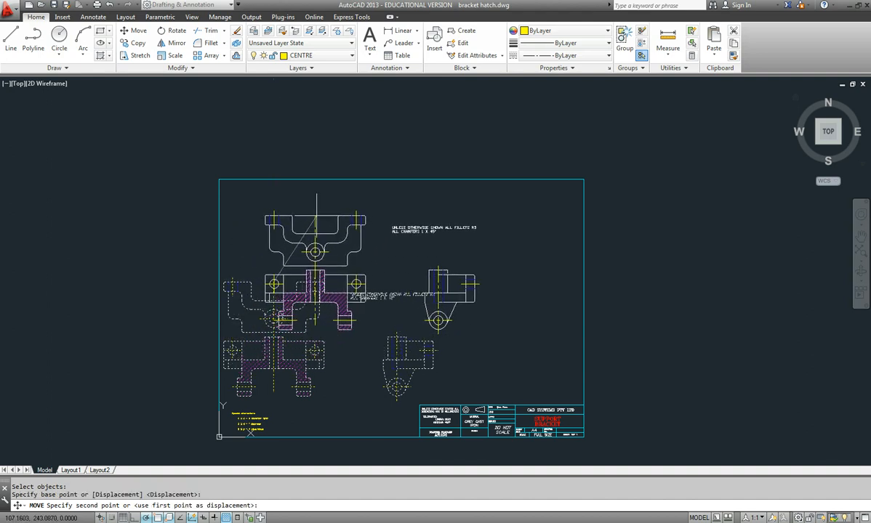
pyautogui.click(280, 284)
# Move the hatched section view and the side view straight down about 32 units, away from the upper view.
pyautogui.click(507, 294)
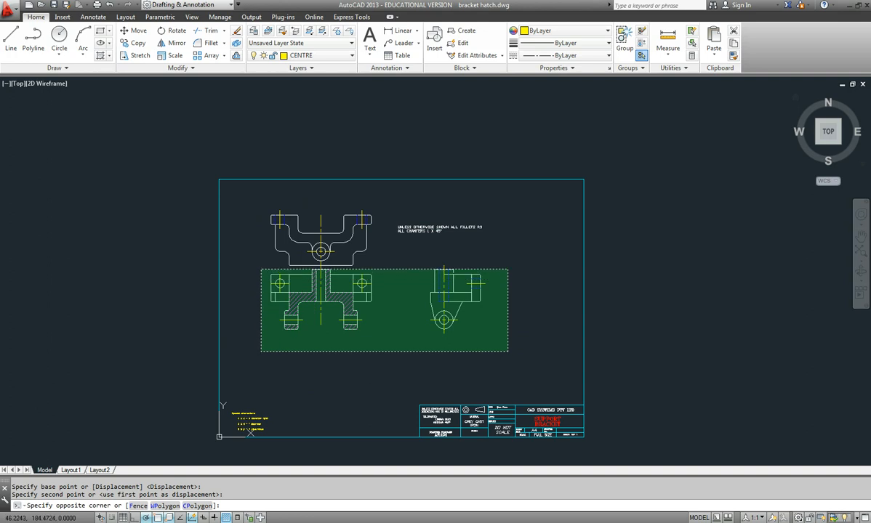
pyautogui.click(262, 270)
pyautogui.press('Return')
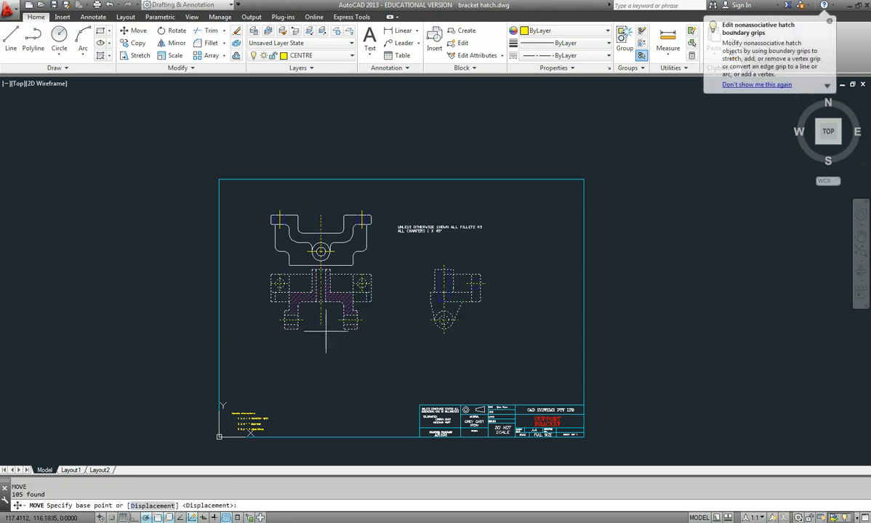
pyautogui.click(321, 326)
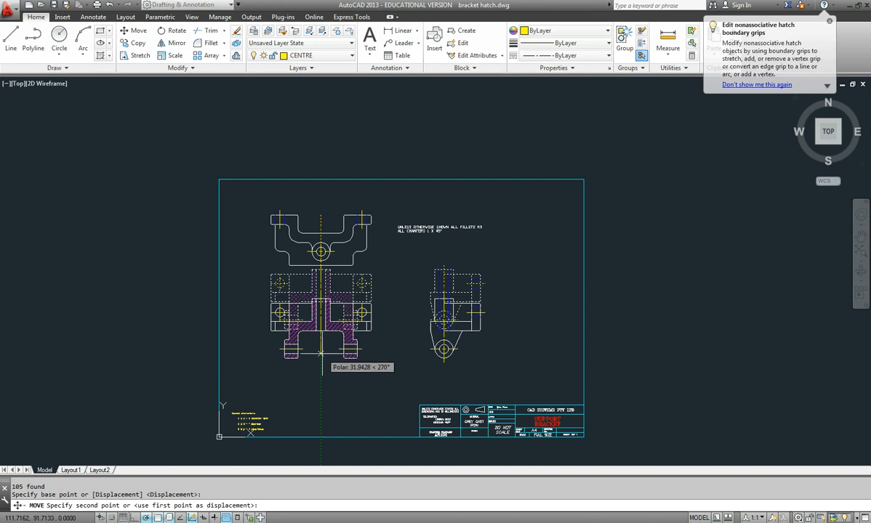
pyautogui.click(320, 353)
# Move the side view horizontally to the right to widen its gap from the hatched section view.
pyautogui.click(507, 370)
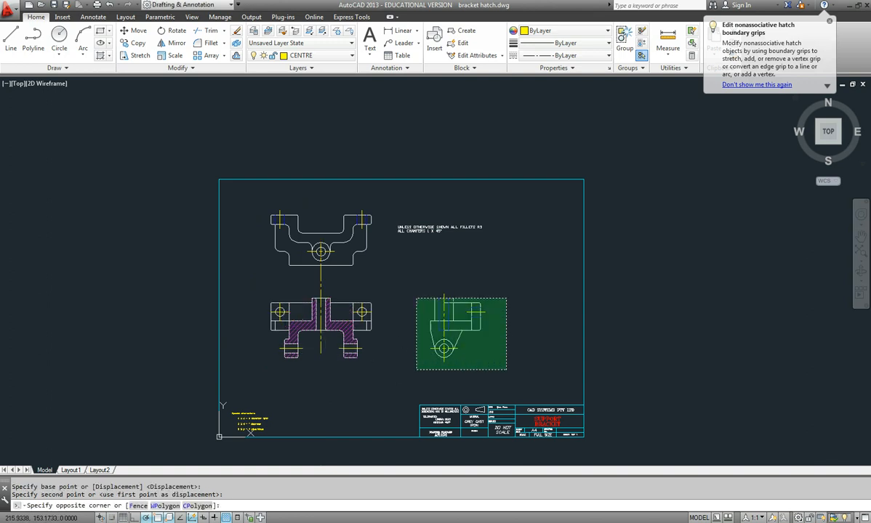
pyautogui.click(417, 298)
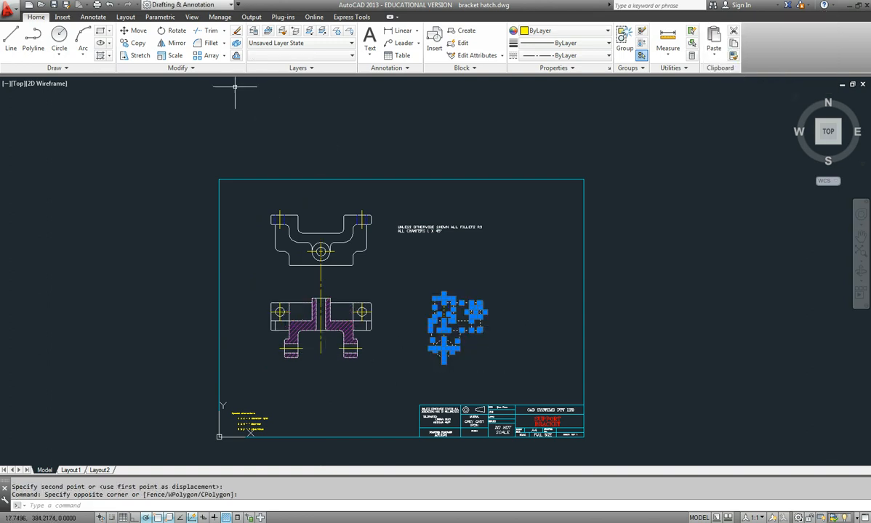
pyautogui.write('m')
pyautogui.press('Return')
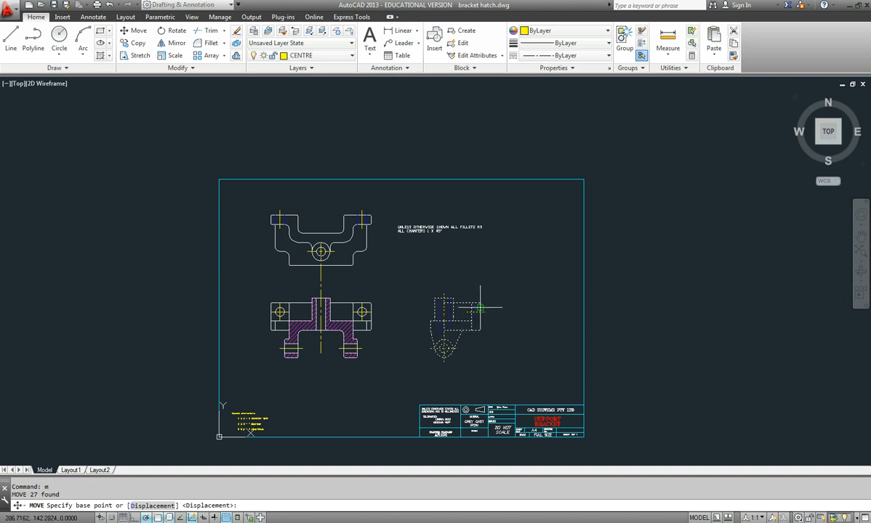
pyautogui.click(487, 312)
pyautogui.click(509, 312)
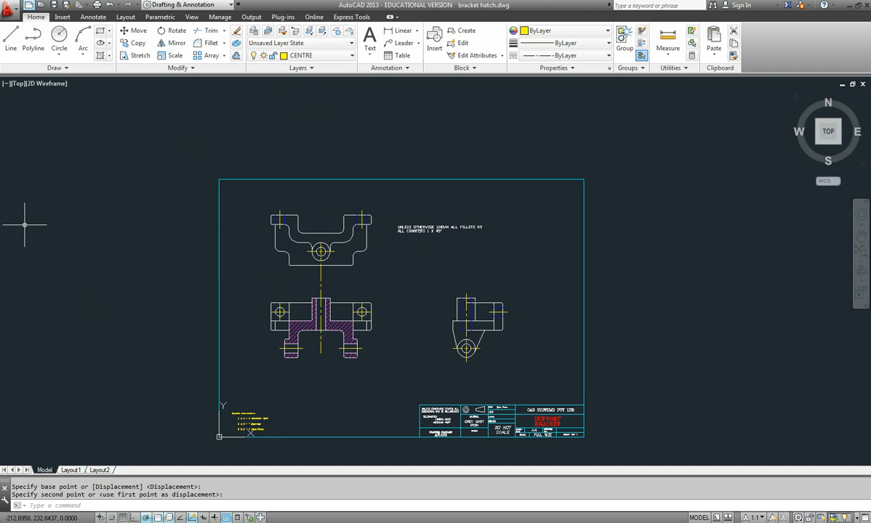
# Save a copy of the drawing as "a3 sheet" in DWG format in the drawings folder.
pyautogui.click(7, 9)
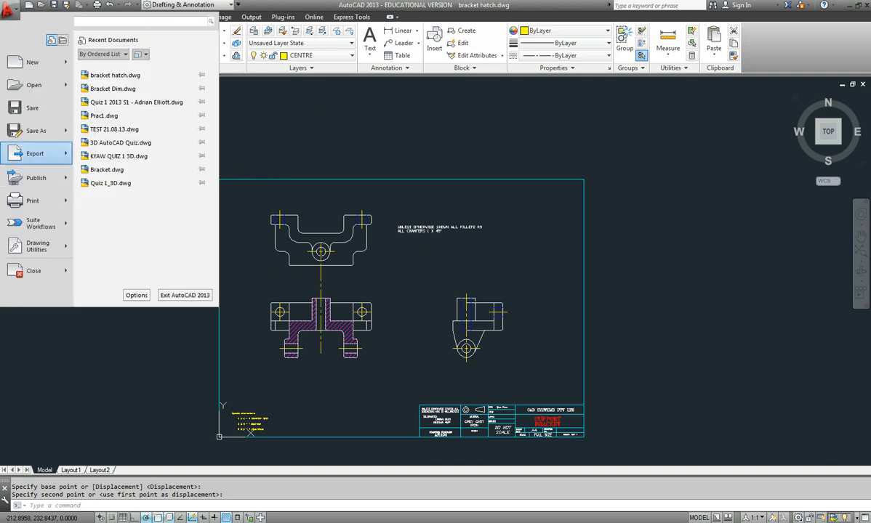
pyautogui.moveTo(36, 130)
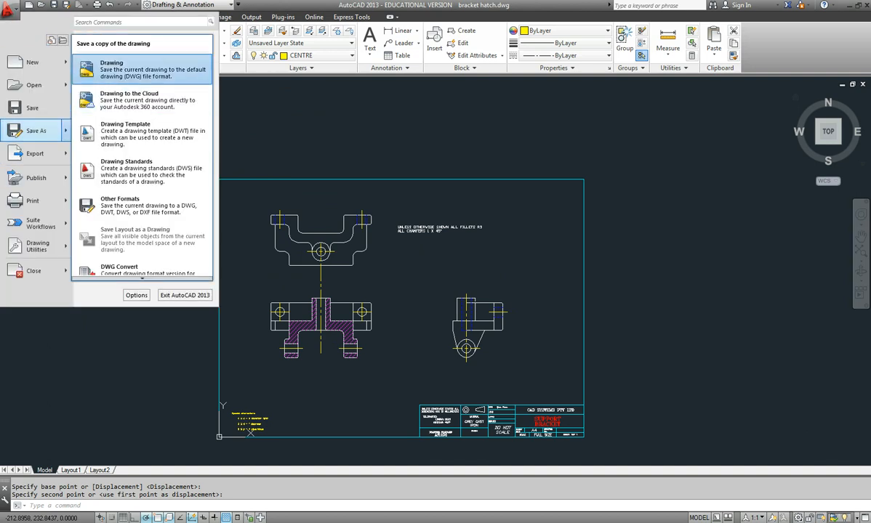
pyautogui.click(116, 69)
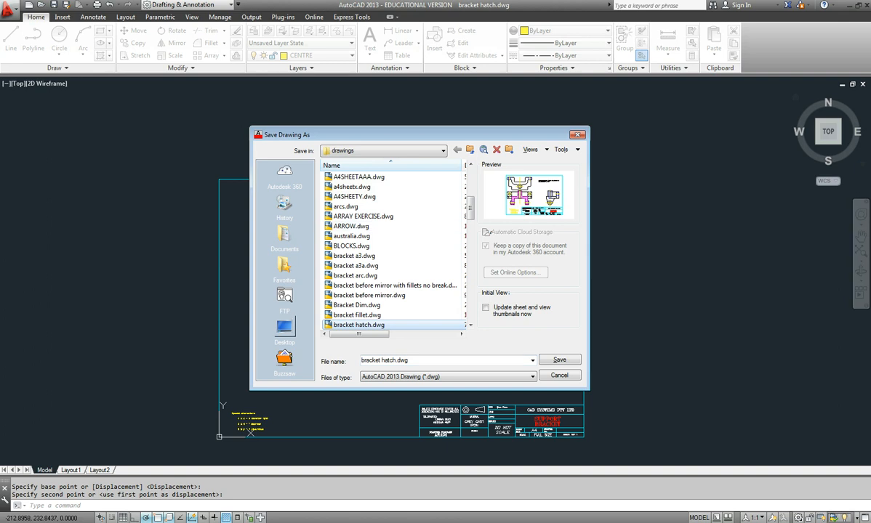
pyautogui.click(385, 359)
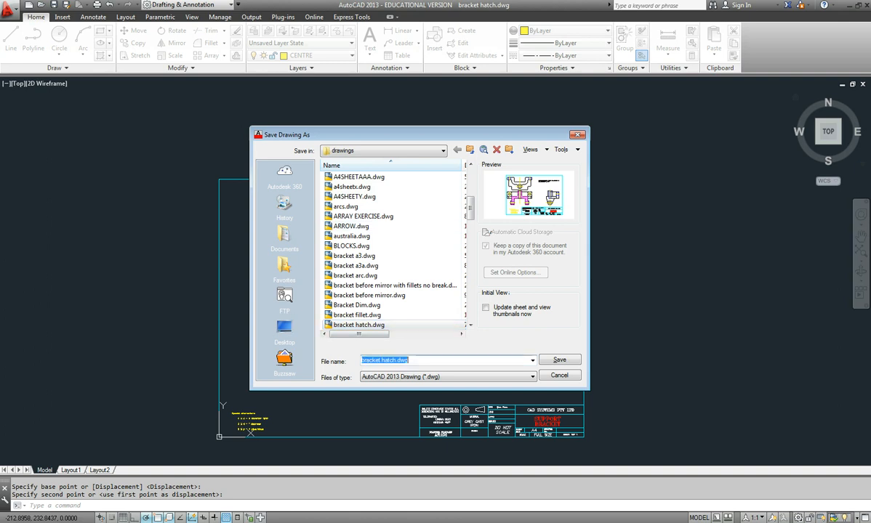
pyautogui.write('a3')
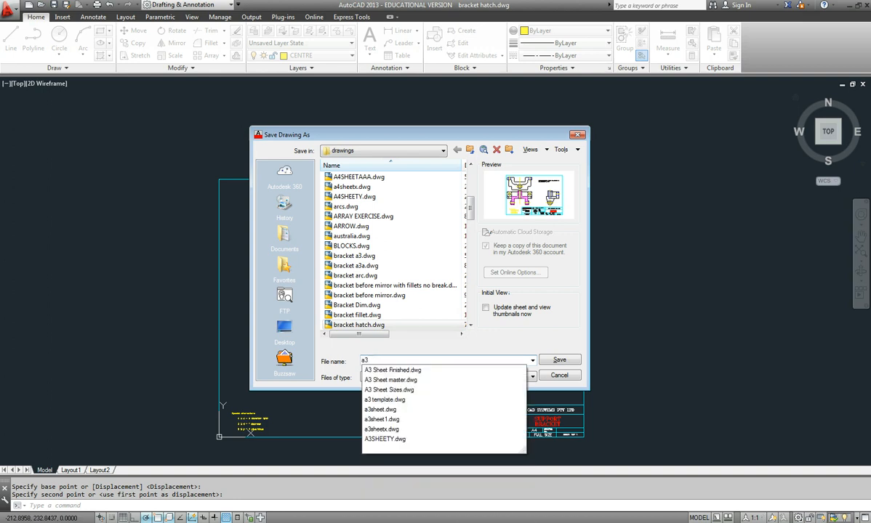
pyautogui.write(' sh')
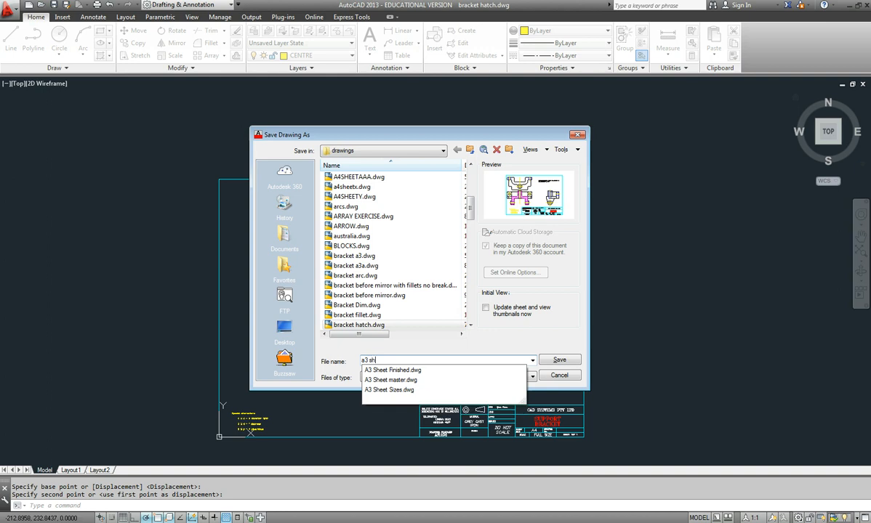
pyautogui.write('eet')
pyautogui.press('Return')
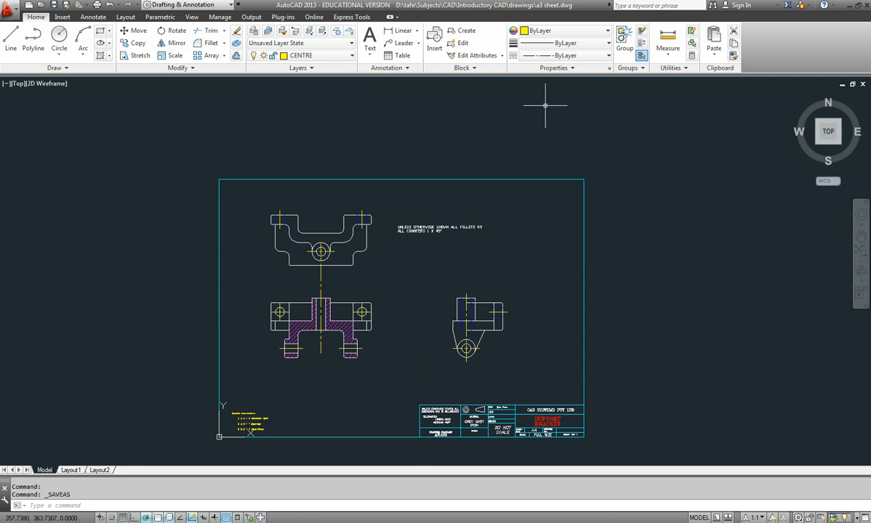
# Erase all bracket views, the fillet note and the yellow text at the lower-left corner, keeping the border and title block.
pyautogui.click(523, 379)
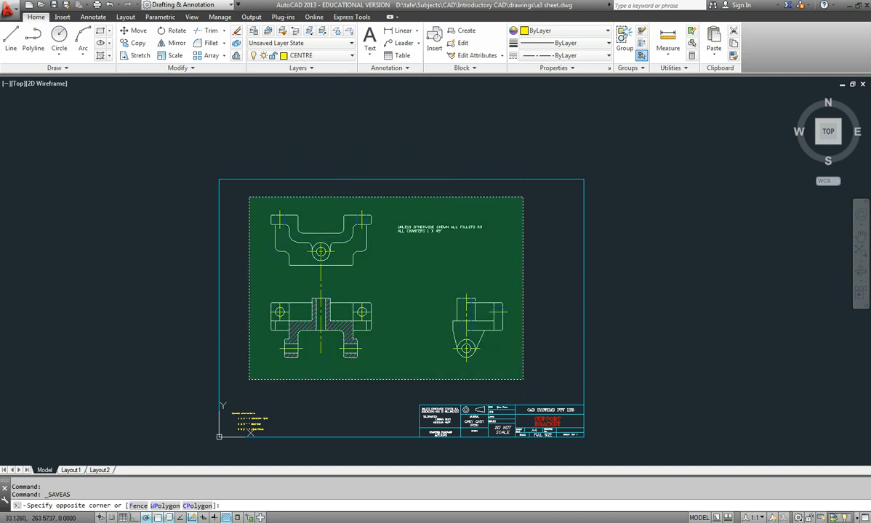
pyautogui.click(252, 157)
pyautogui.click(250, 197)
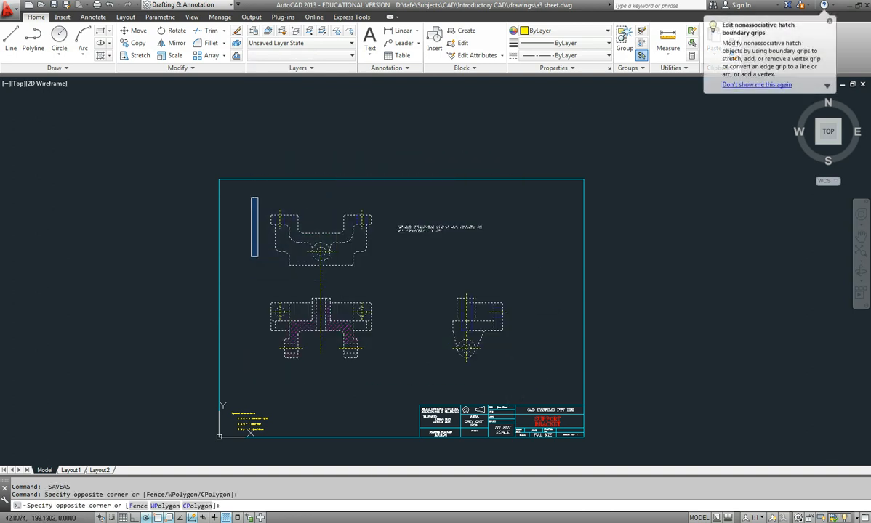
pyautogui.click(258, 282)
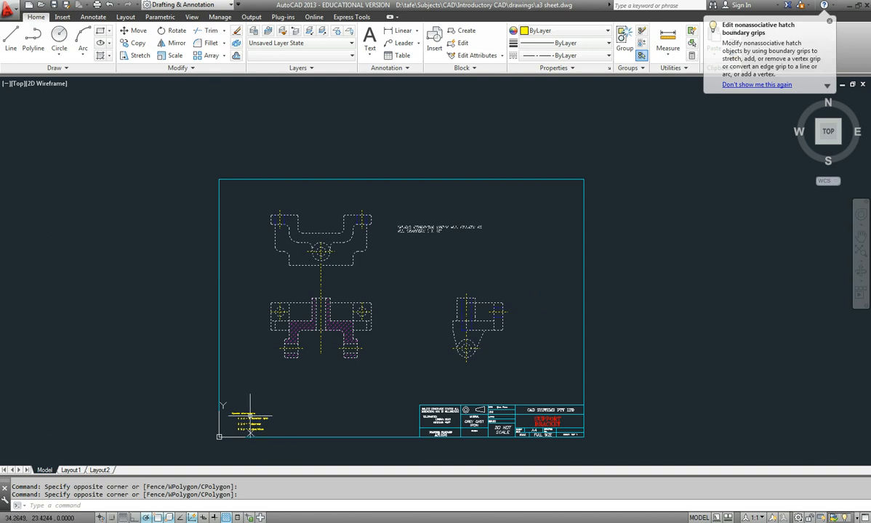
pyautogui.click(281, 435)
pyautogui.click(227, 404)
pyautogui.click(228, 404)
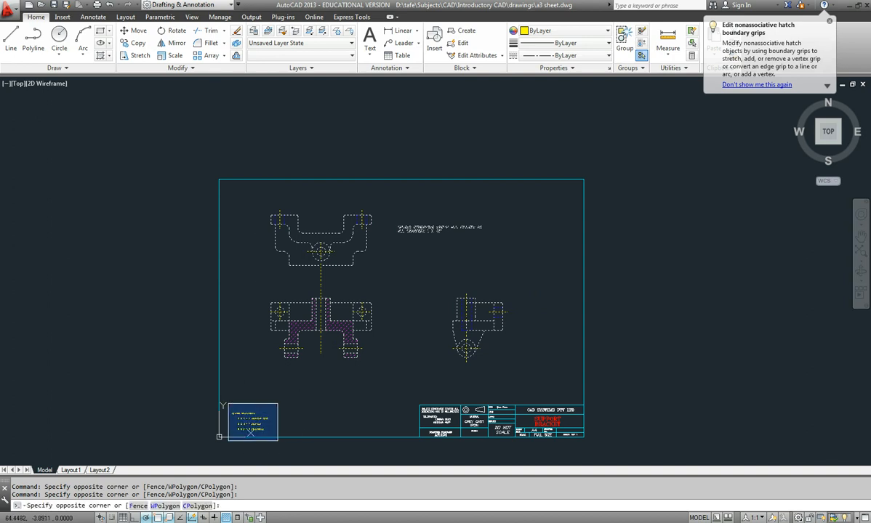
pyautogui.click(284, 426)
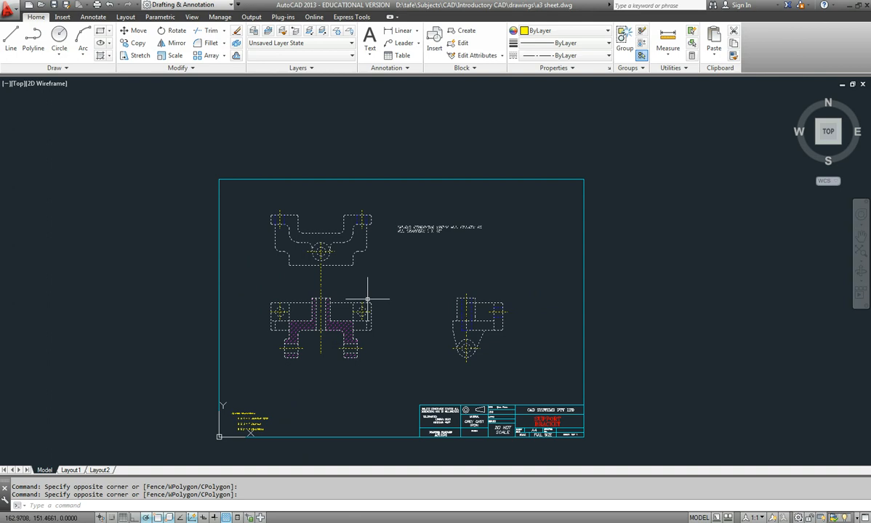
pyautogui.press('Delete')
# Delete both lines of the SUPPORT BRACKET title from the title block and set the sheet size text to A3.
pyautogui.scroll(5, 529, 399)
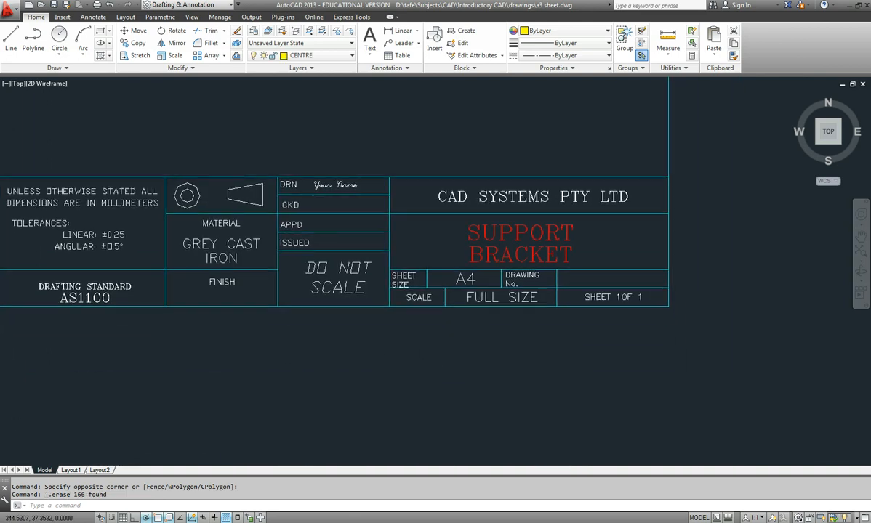
pyautogui.click(532, 247)
pyautogui.press('Delete')
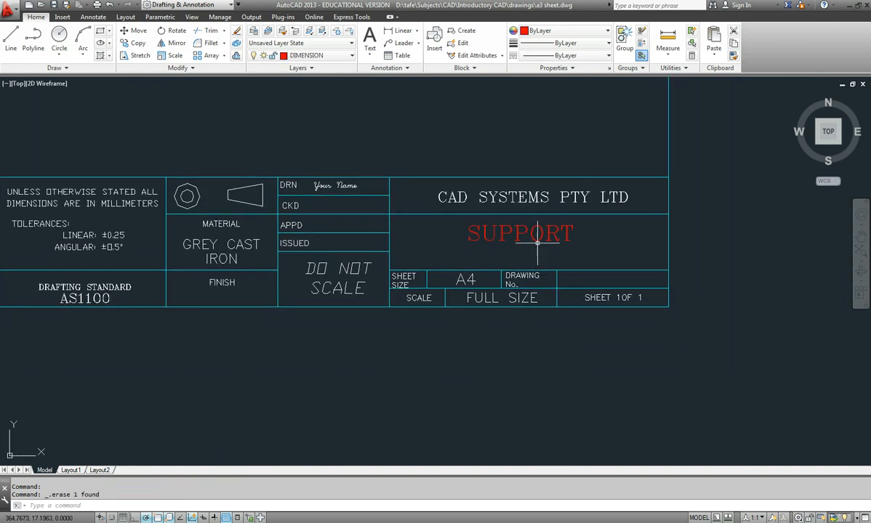
pyautogui.click(533, 237)
pyautogui.click(521, 243)
pyautogui.press('Delete')
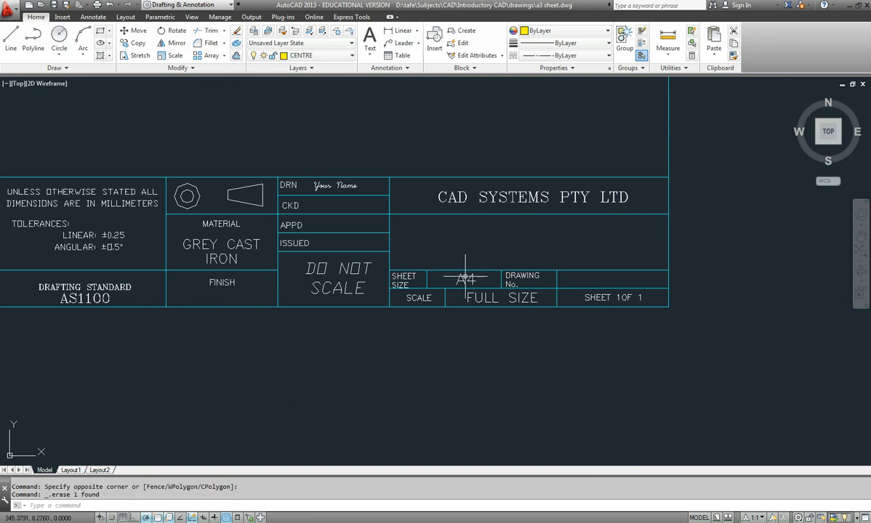
pyautogui.doubleClick(463, 279)
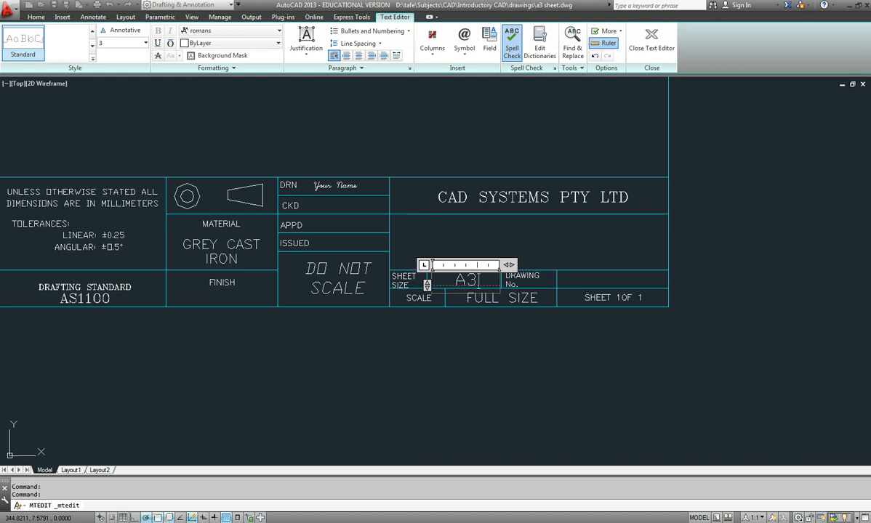
pyautogui.click(532, 280)
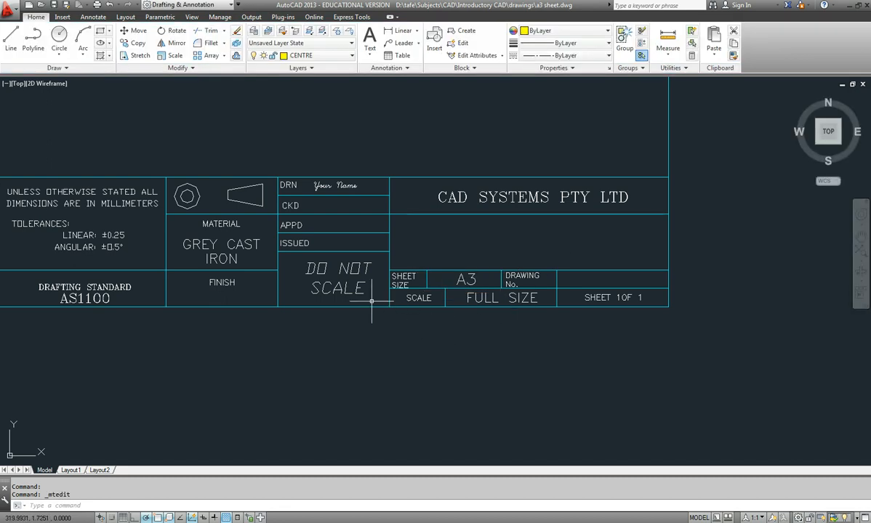
# Delete the GREY CAST IRON text from the title block's material cell, keeping the MATERIAL heading.
pyautogui.click(233, 260)
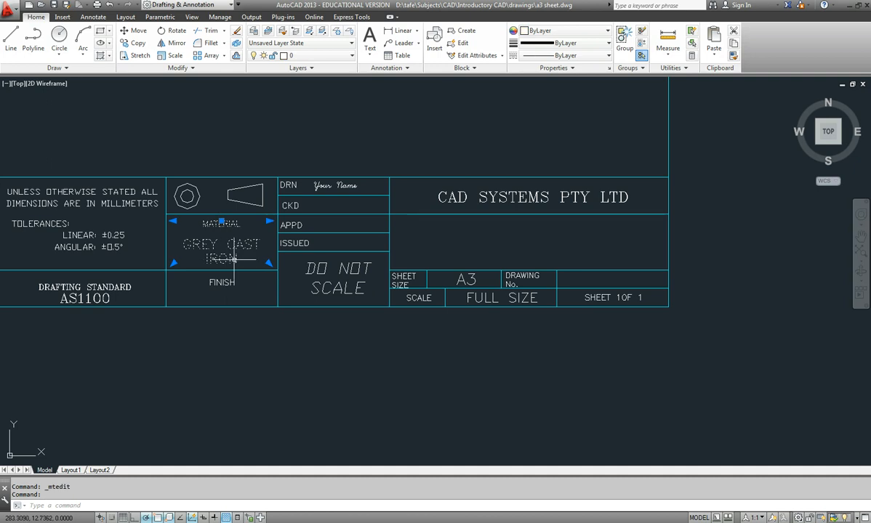
pyautogui.doubleClick(221, 223)
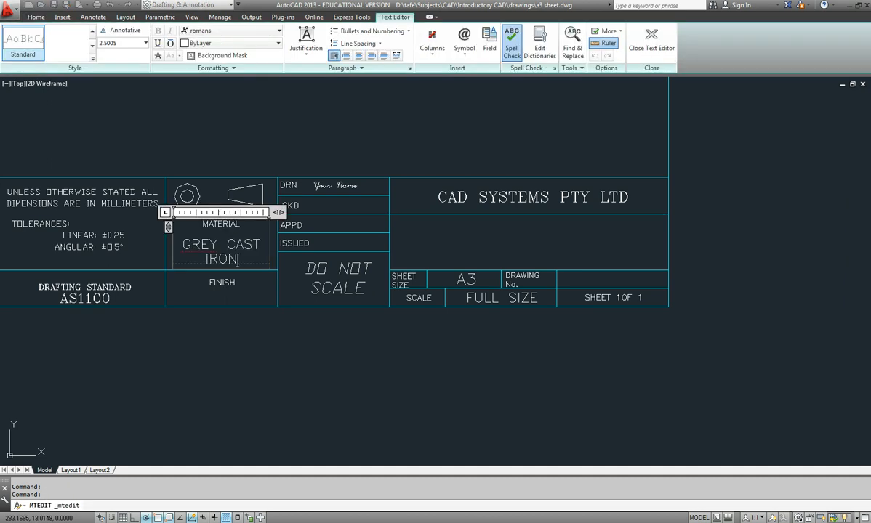
pyautogui.moveTo(192, 245); pyautogui.dragTo(181, 244)
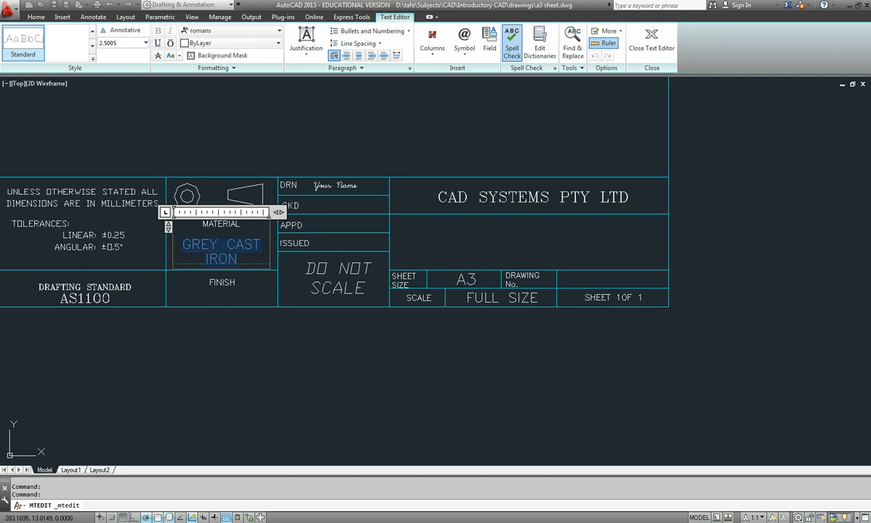
pyautogui.press('Delete')
pyautogui.click(222, 280)
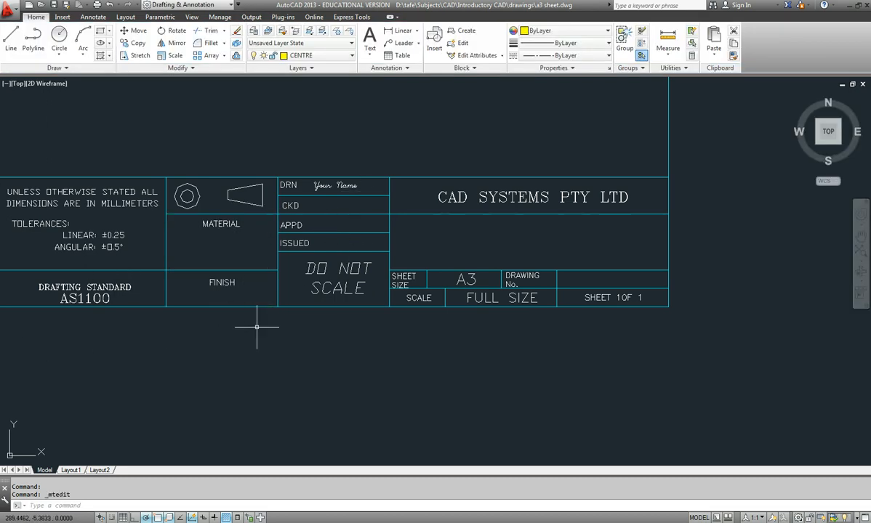
# Save the cleared A3 sheet drawing under its current file name with the whole border in view.
pyautogui.scroll(-2, 258, 320)
pyautogui.moveTo(279, 345); pyautogui.dragTo(442, 416, button='middle')
pyautogui.scroll(-3, 412, 276)
pyautogui.moveTo(413, 278); pyautogui.dragTo(471, 282, button='middle')
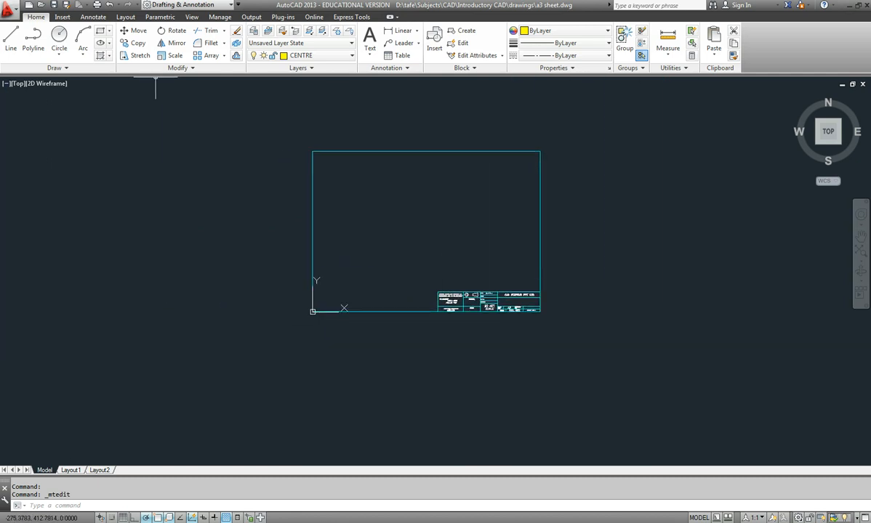
pyautogui.click(54, 4)
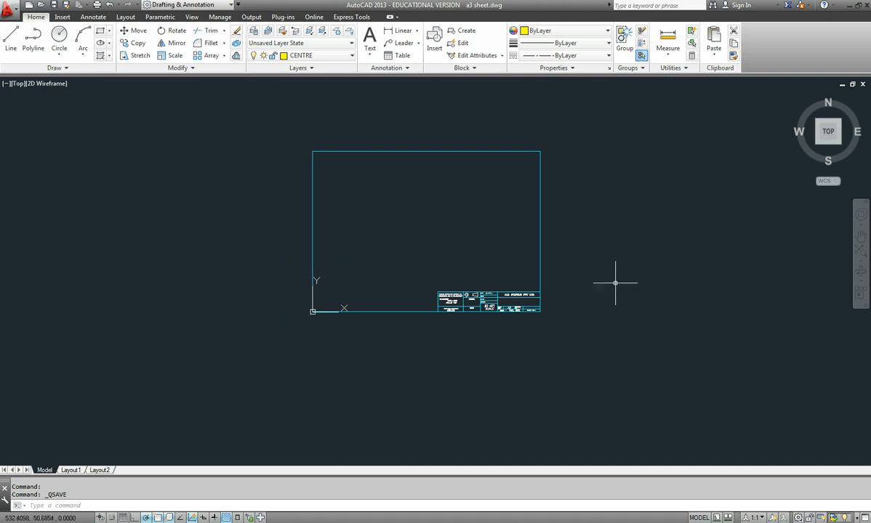